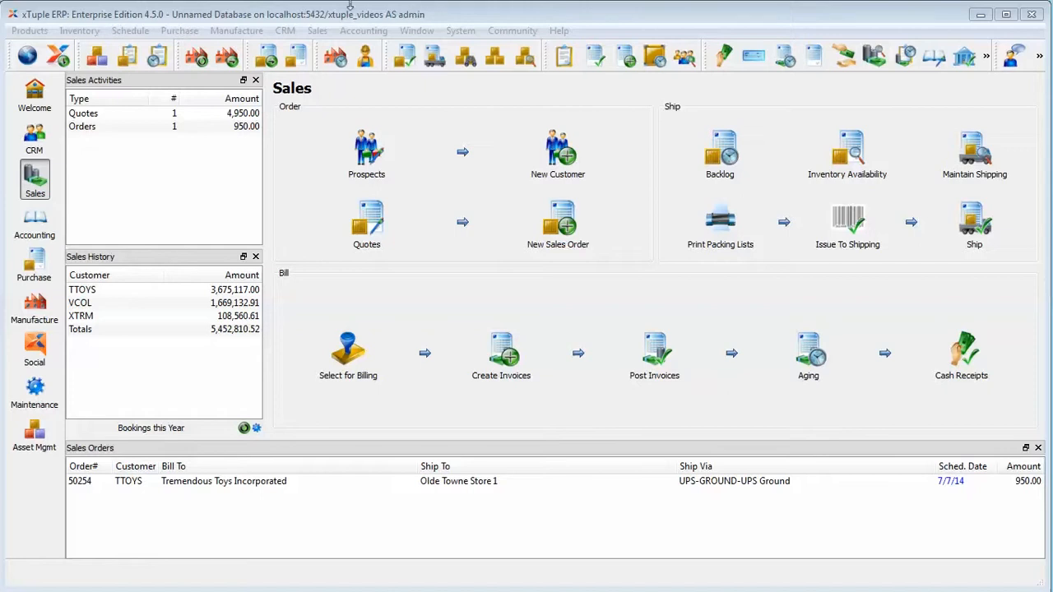
Open the routing for item YTRUCK1 from the routings list to review its revision field, then close both windows
click(348, 15)
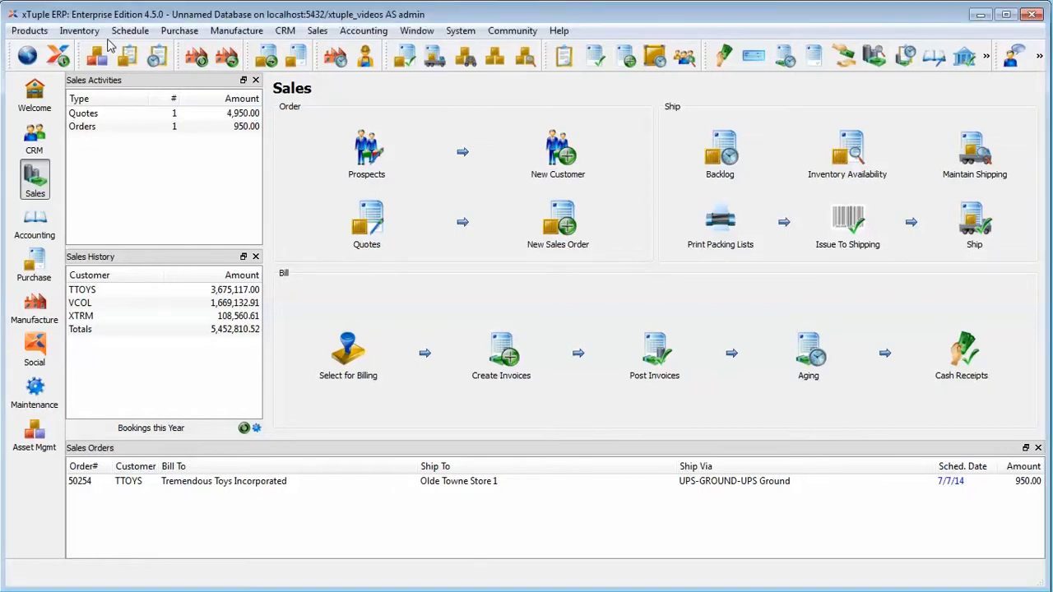
click(30, 30)
mouse_move(45, 107)
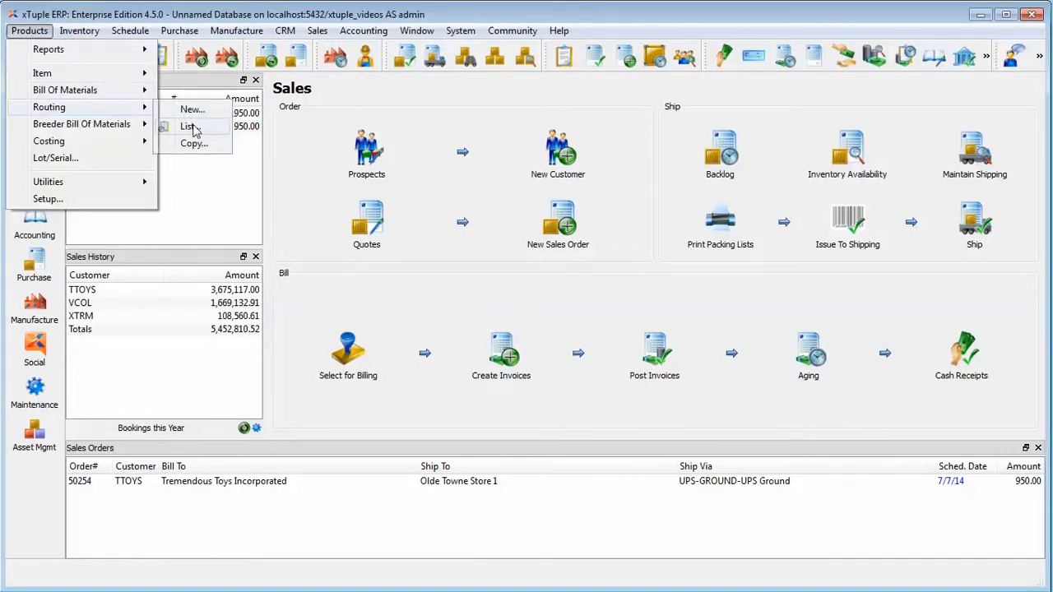
click(189, 127)
double_click(125, 248)
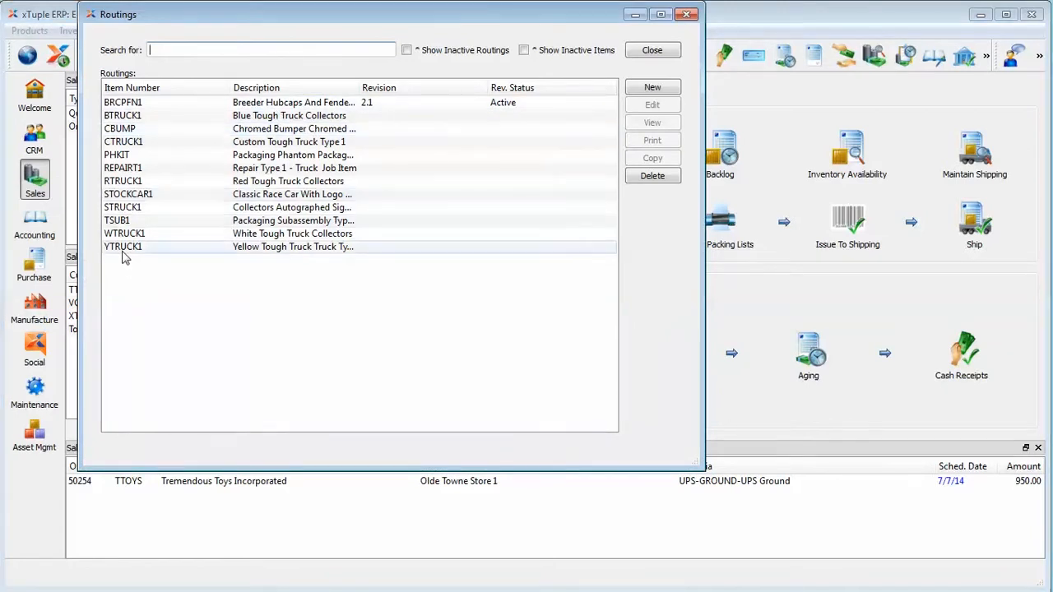
click(469, 99)
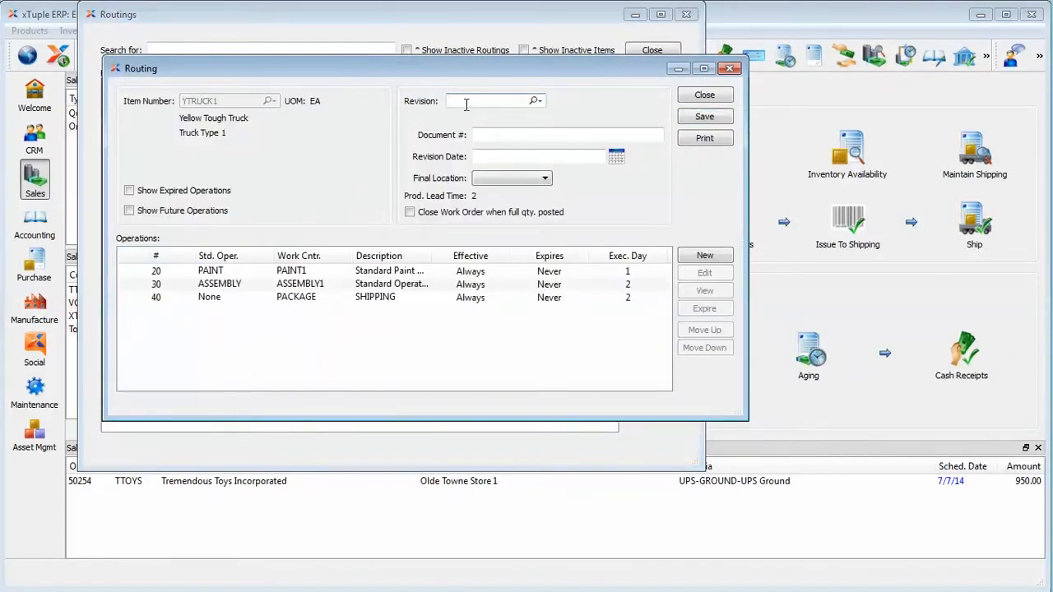
click(706, 96)
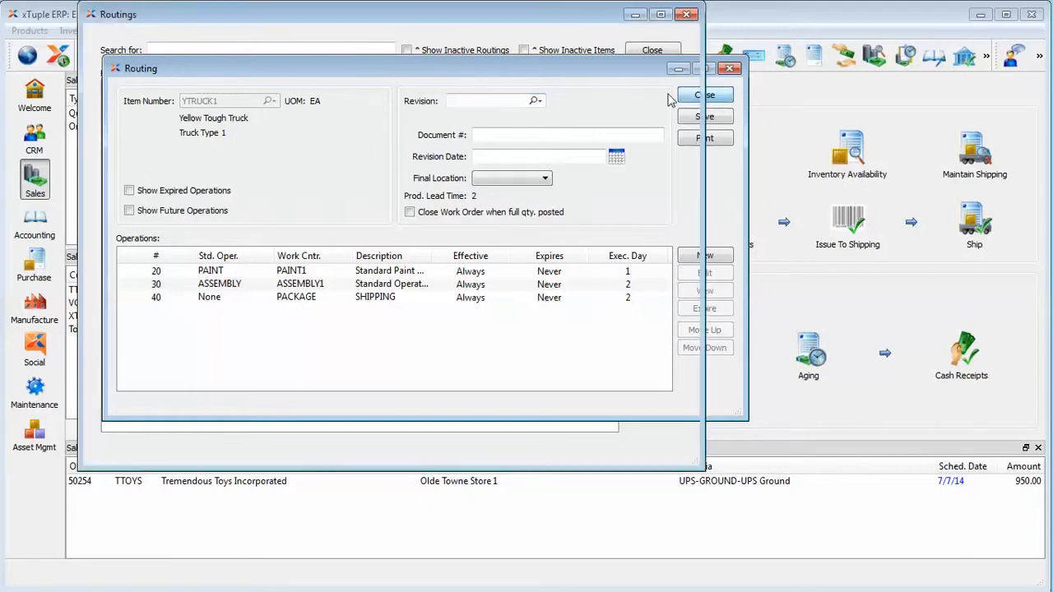
click(652, 50)
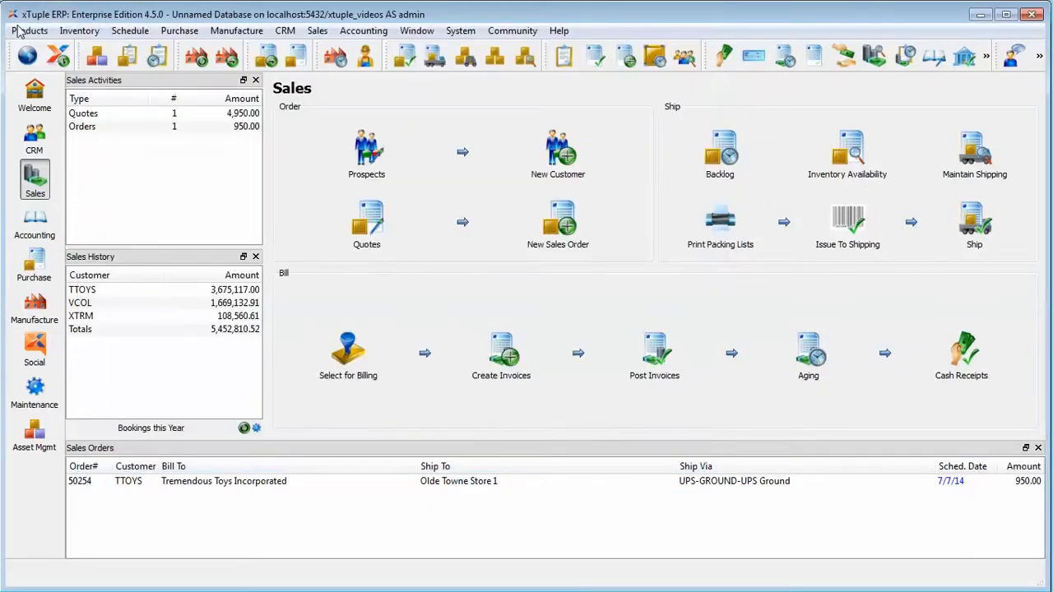
Open the Products module setup to review its revision control settings, then cancel it
click(18, 31)
mouse_move(97, 35)
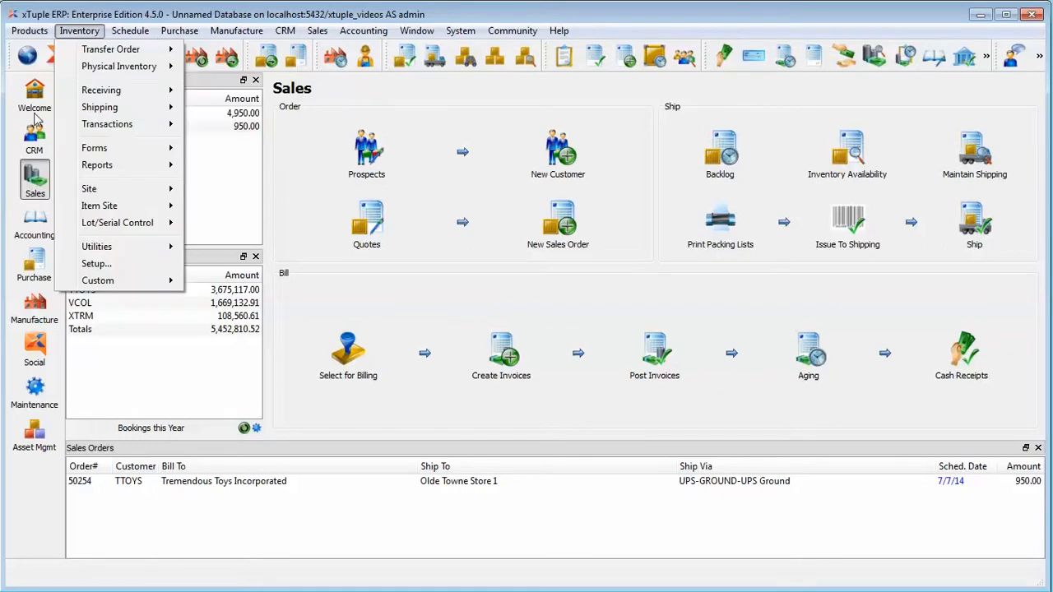
mouse_move(29, 31)
click(40, 200)
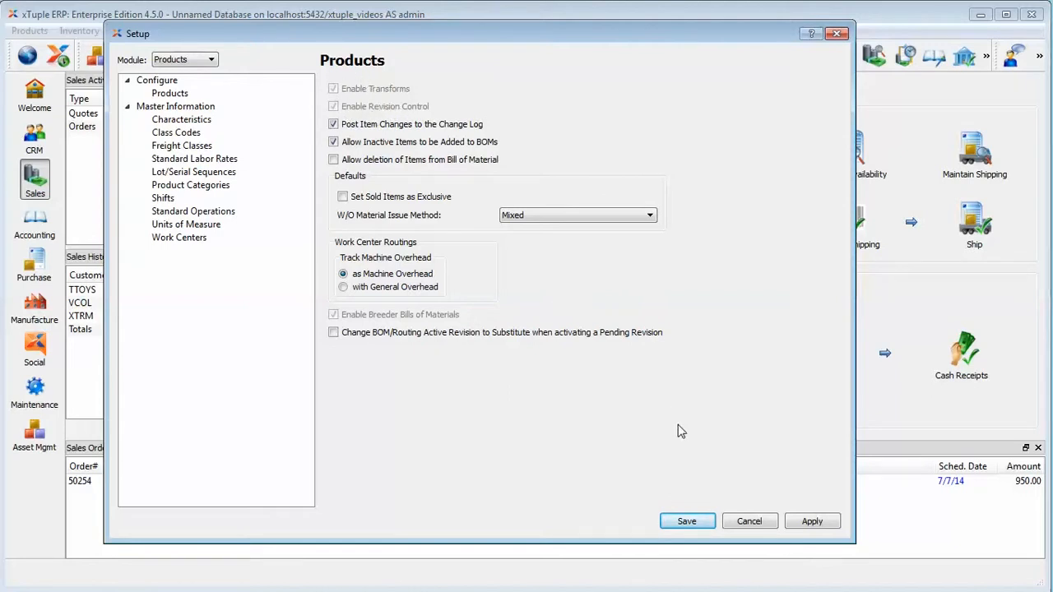
click(747, 521)
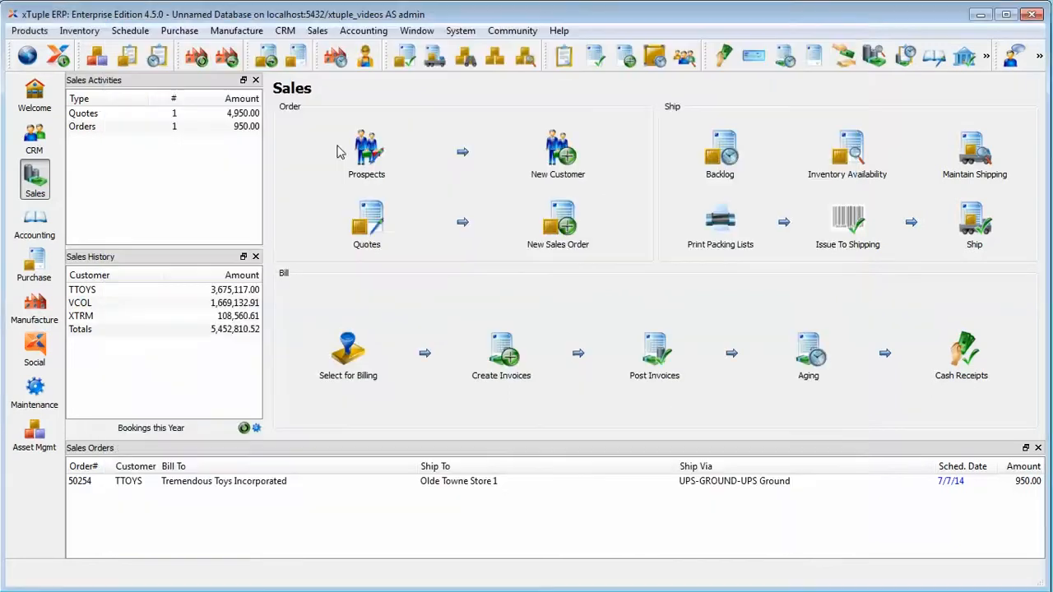
Open the list of breeder bills of materials and close it
click(30, 31)
mouse_move(51, 132)
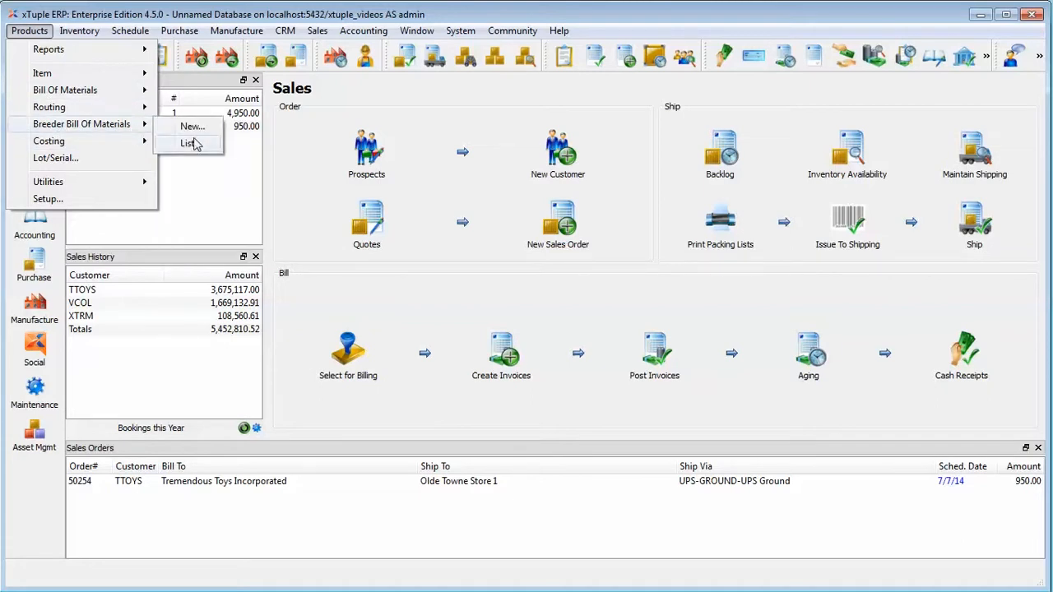
click(198, 143)
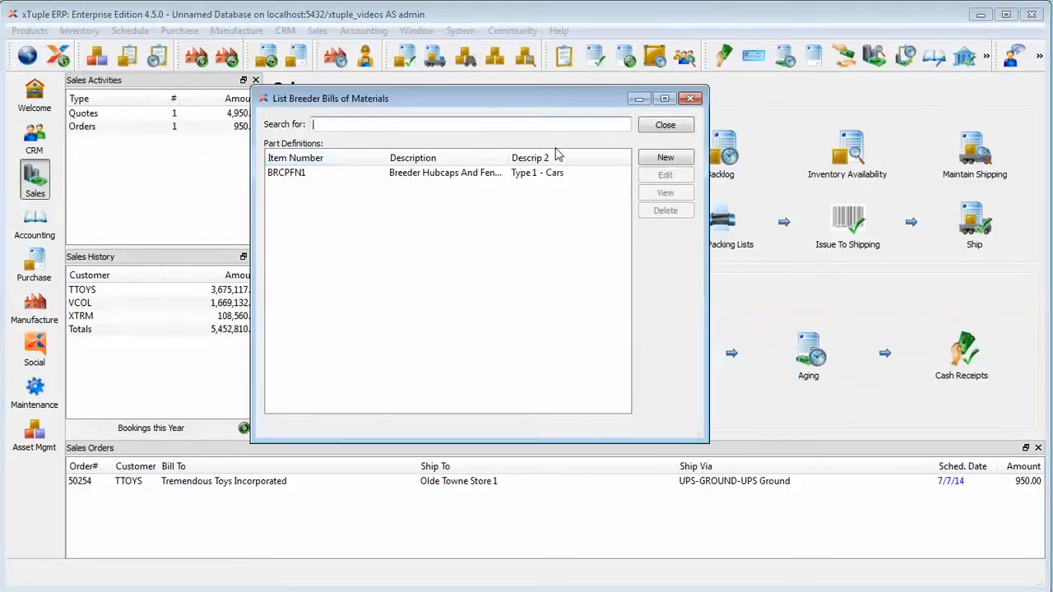
click(666, 125)
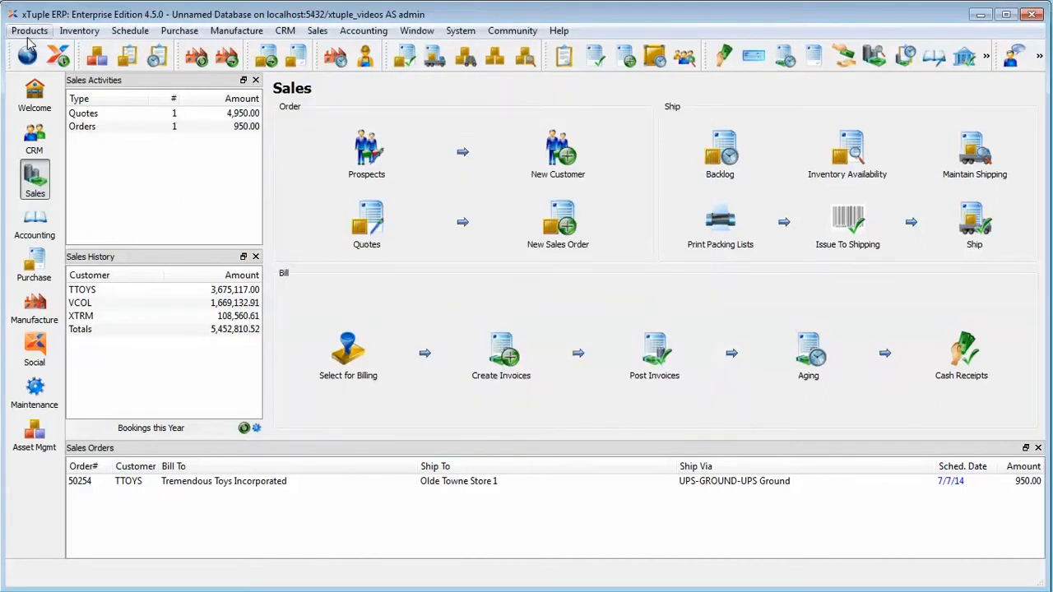
click(29, 33)
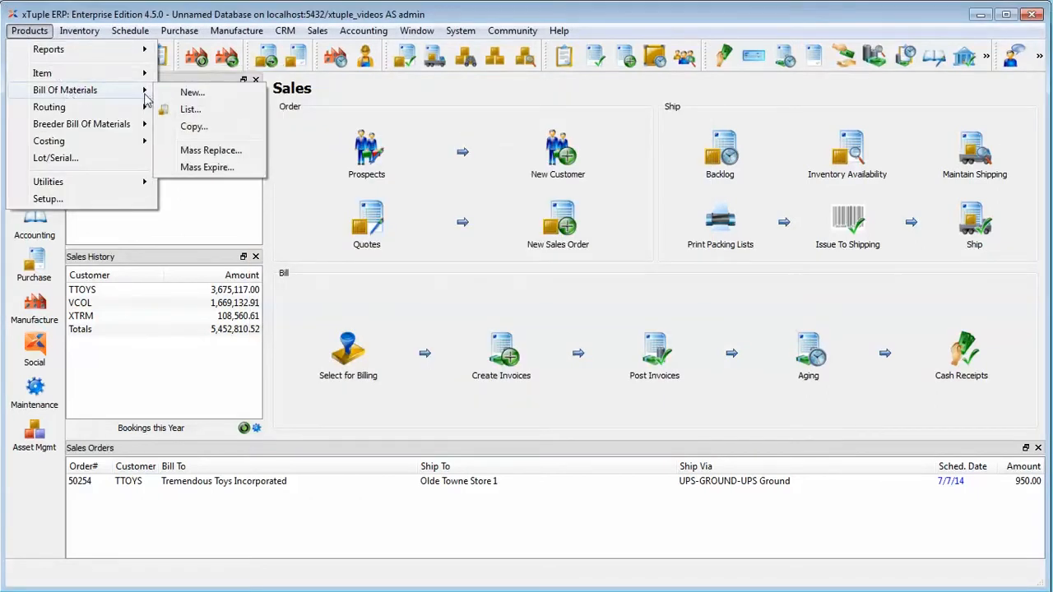
click(171, 112)
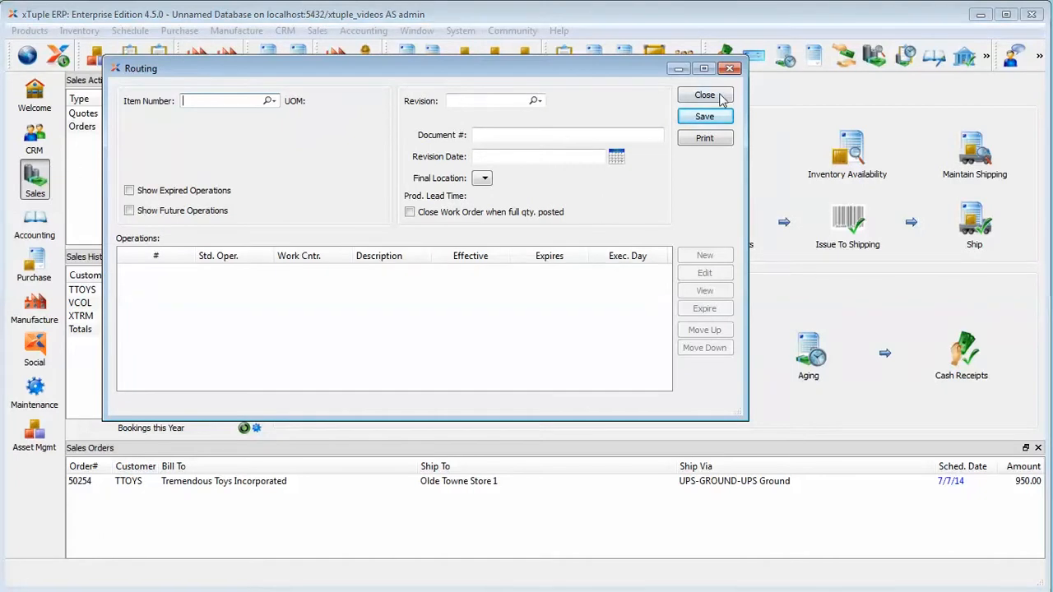
click(718, 99)
Open the bill of materials for YTRUCK1 and enter revision REV1, creating it from the current active revision
click(28, 30)
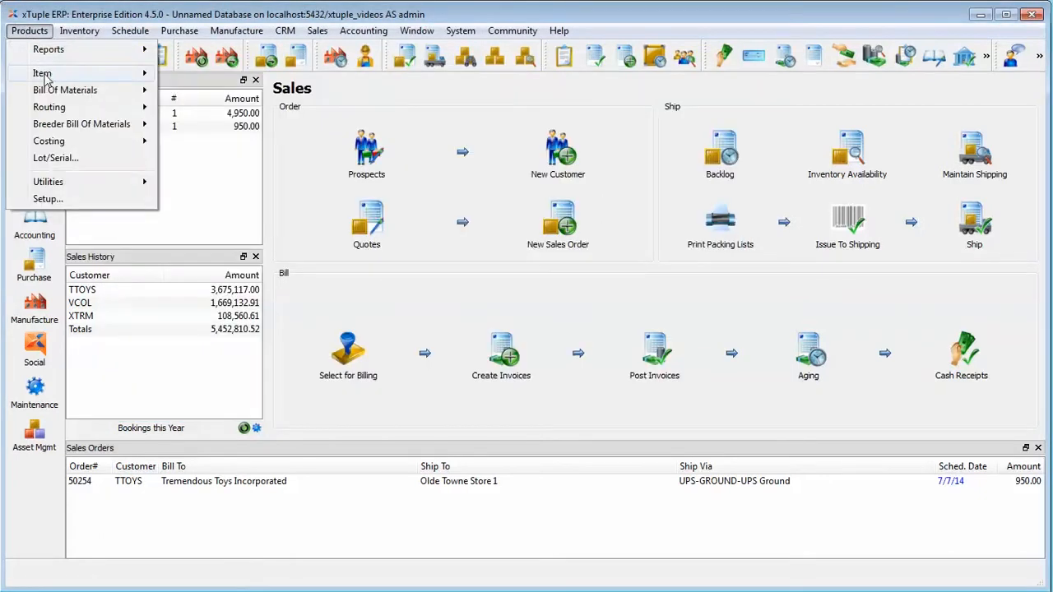
mouse_move(51, 95)
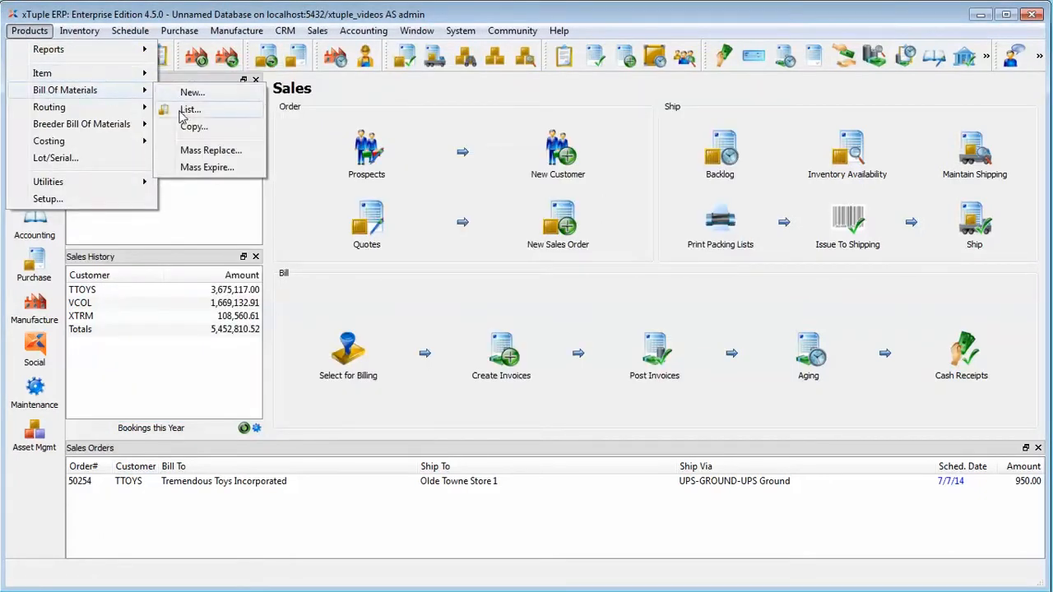
click(185, 111)
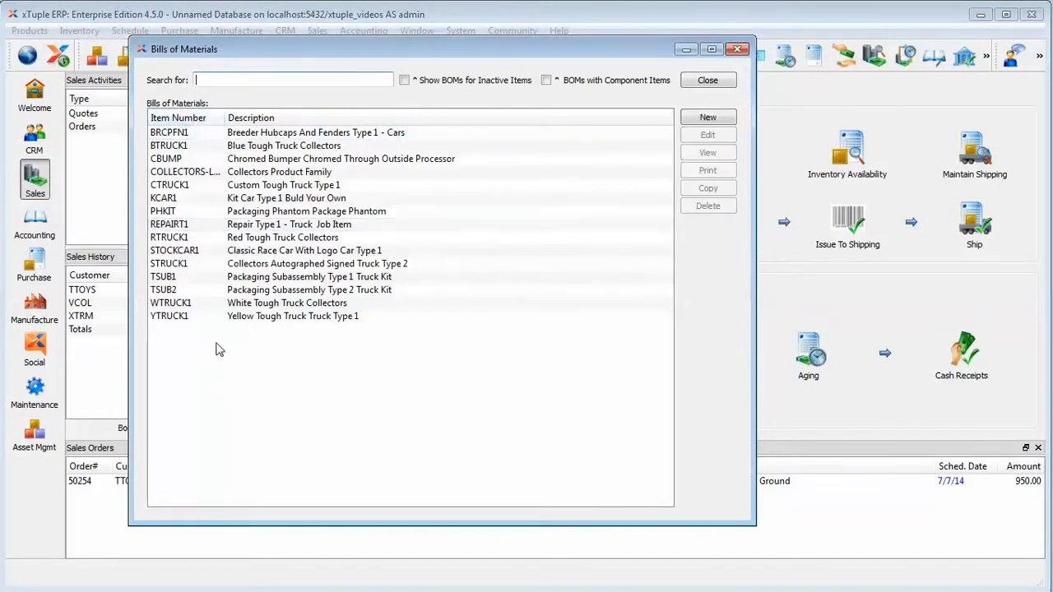
double_click(223, 317)
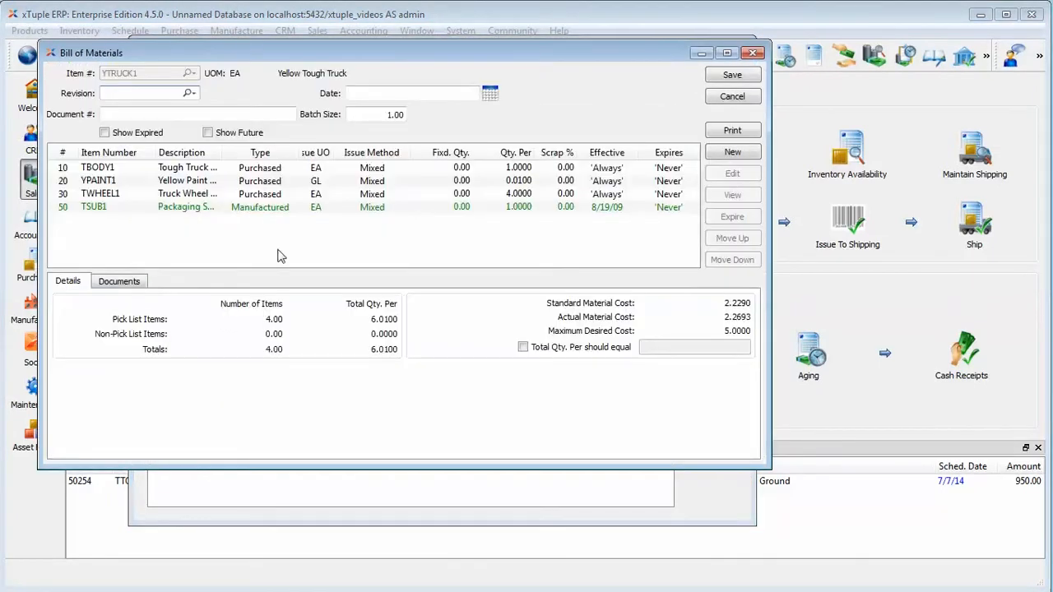
drag(122, 54, 190, 57)
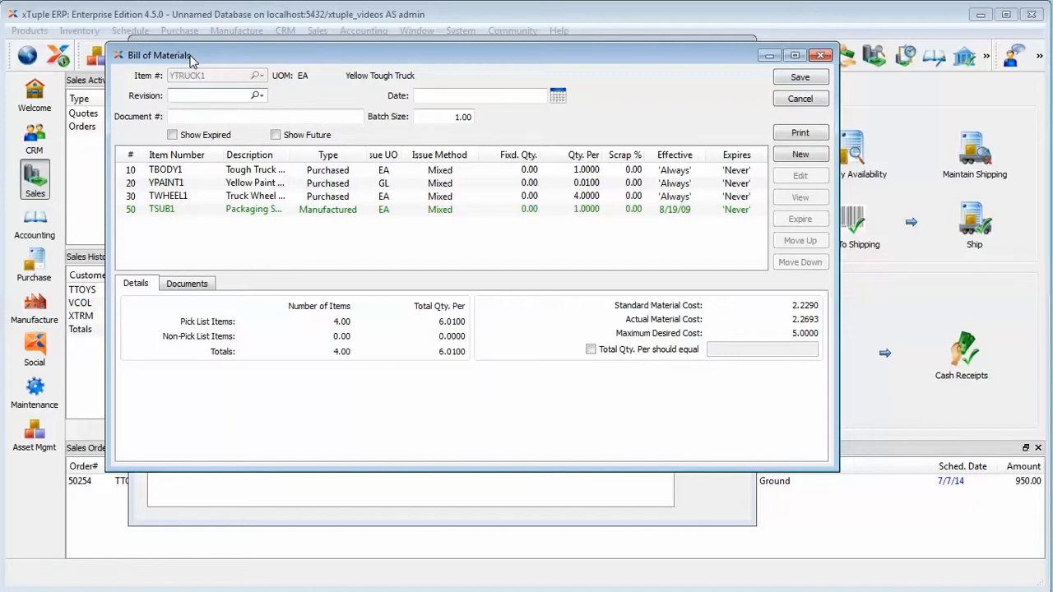
text(1)
key(Tab)
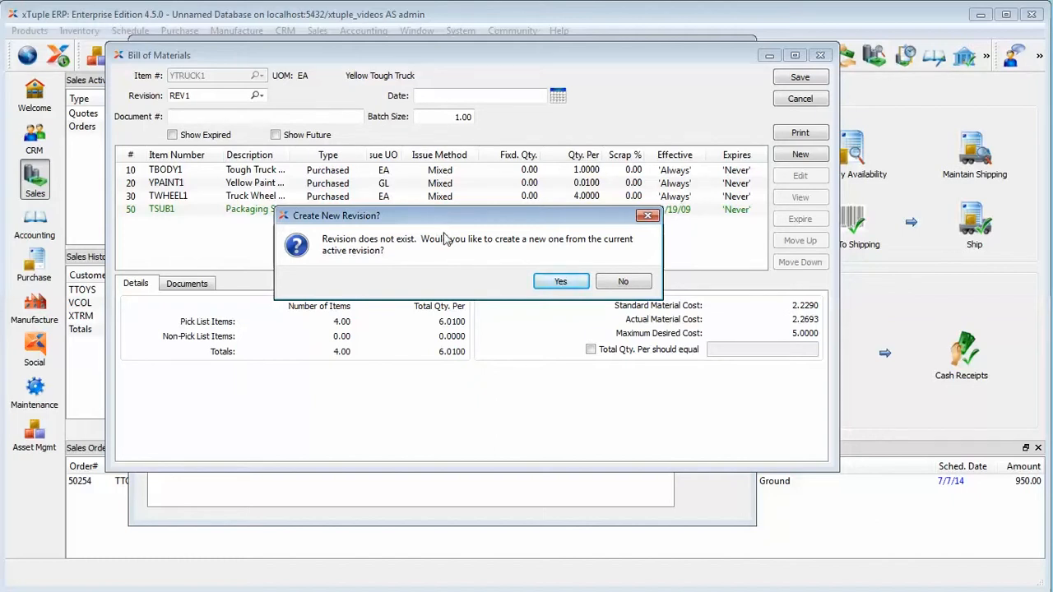
click(551, 283)
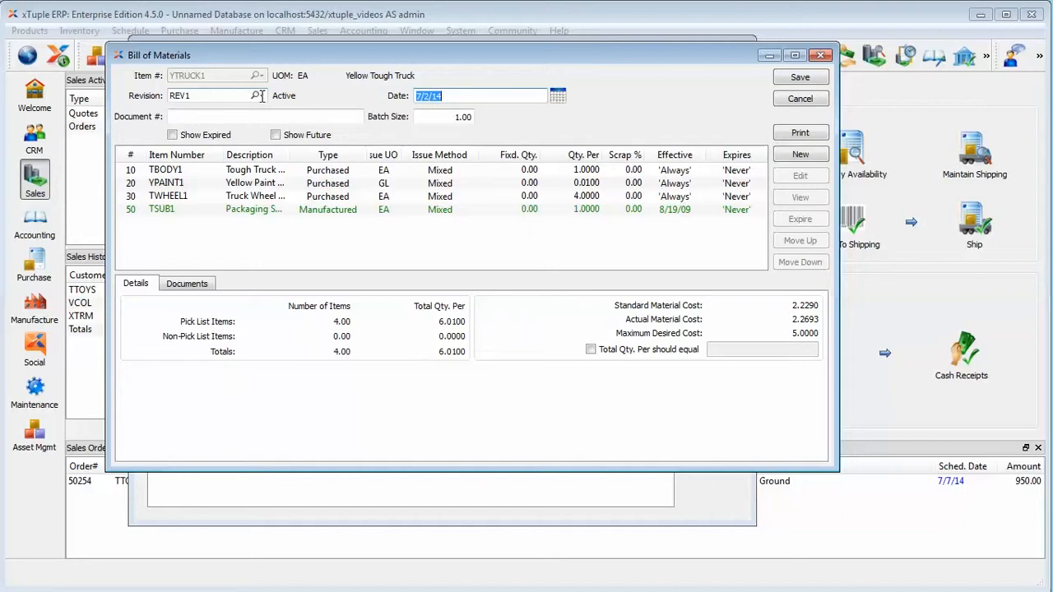
Change the revision to REV2 and confirm creating the new revision from the active one
click(217, 94)
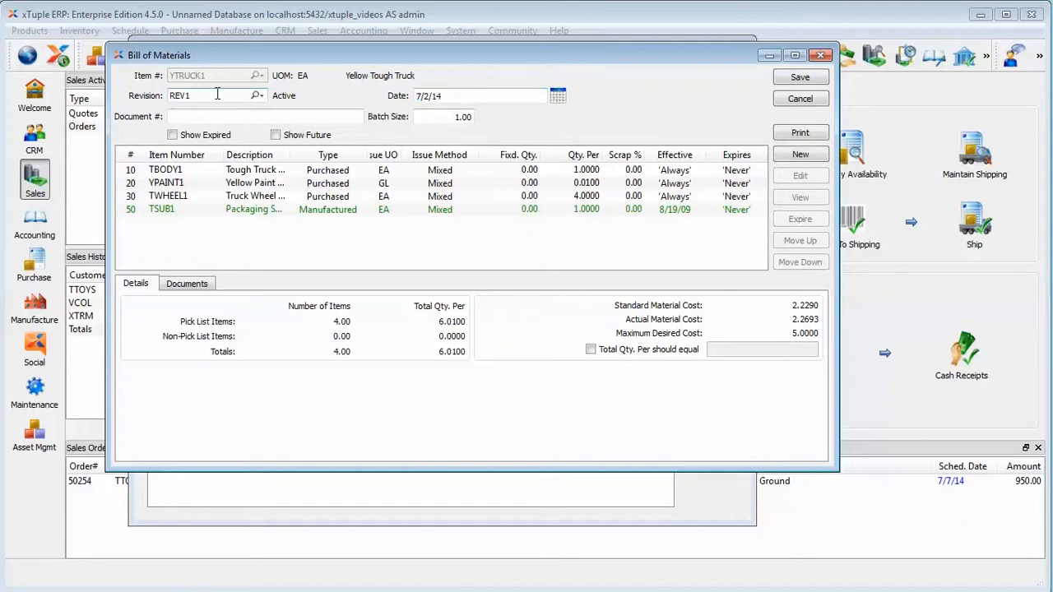
key(BackSpace)
text(2)
key(Tab)
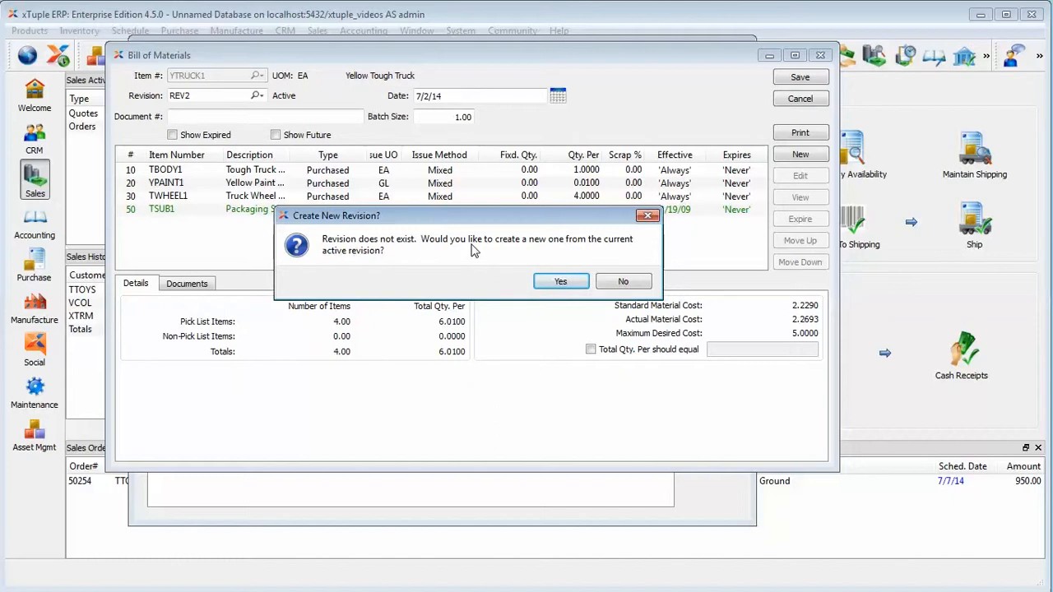
click(548, 282)
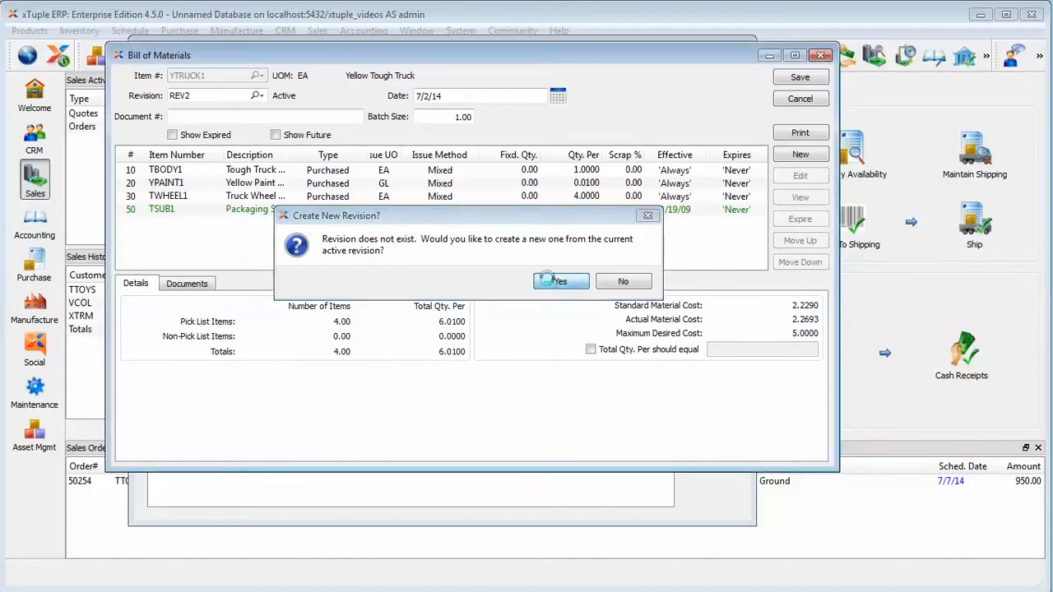
Open the list of revisions for this bill of materials and close it
click(262, 94)
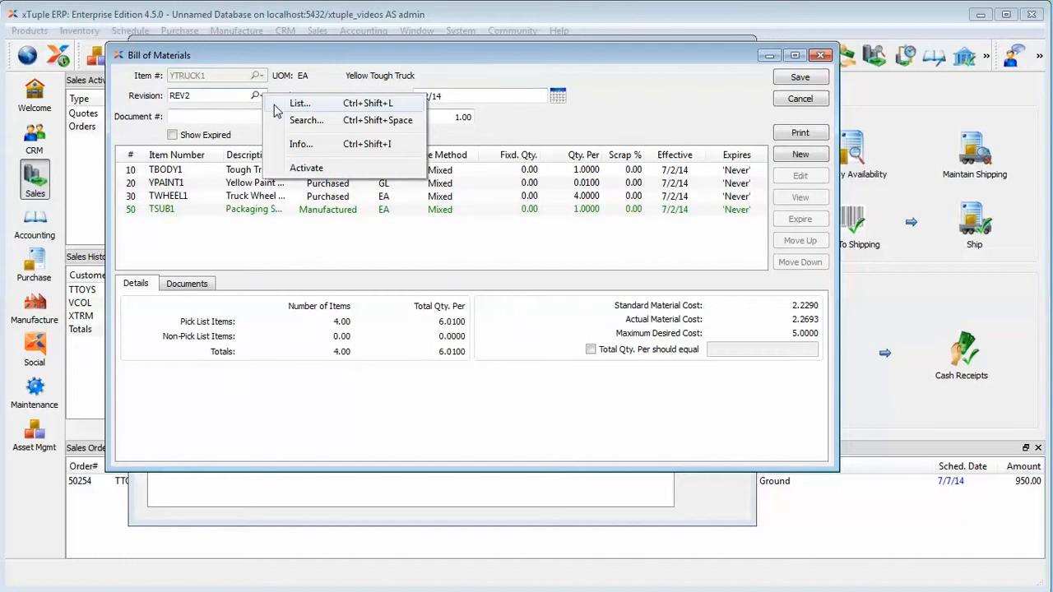
click(277, 103)
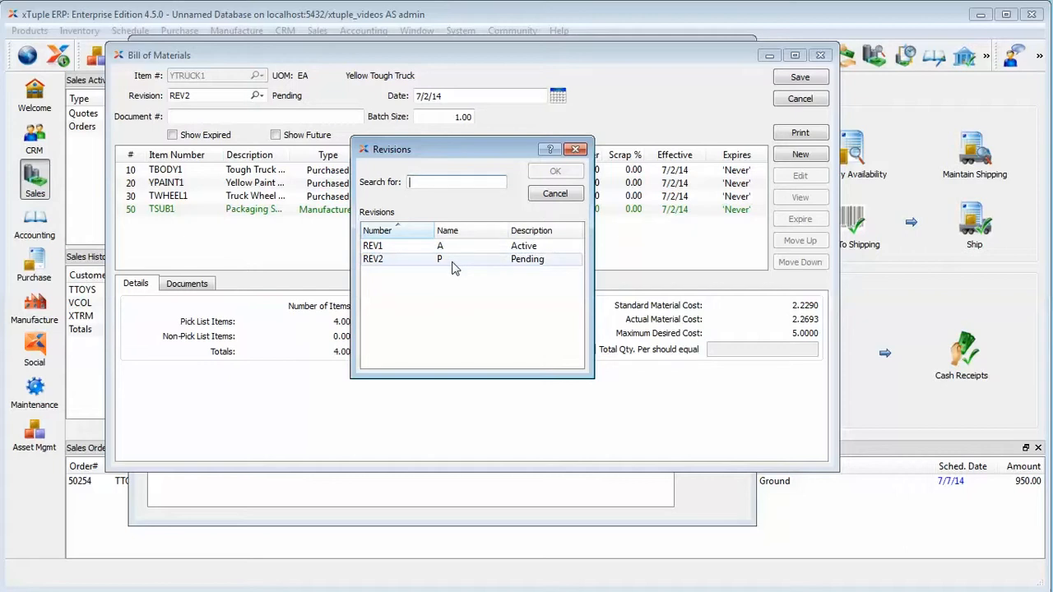
click(554, 193)
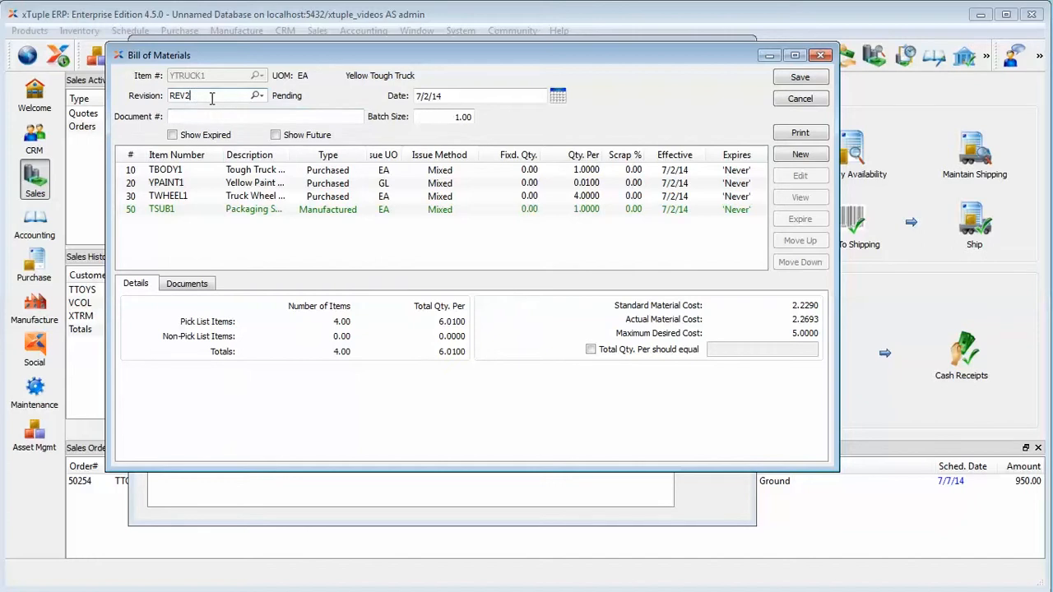
Change the revision to REV3 and confirm creating the new revision from the active one
key(BackSpace)
text(3)
key(Tab)
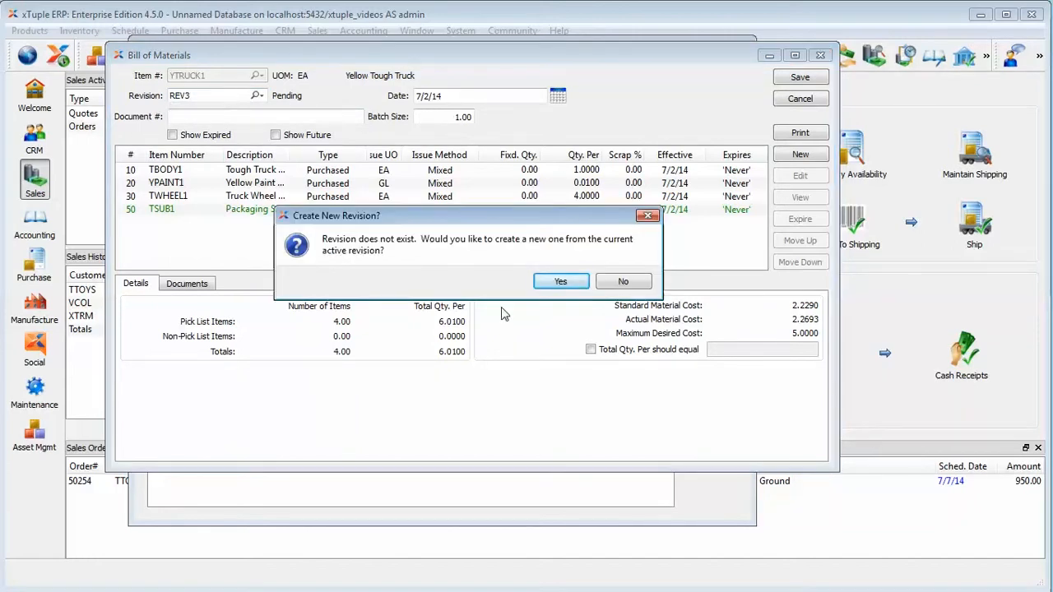
click(560, 282)
Select revision REV2 from the revisions list and activate it as the system default revision
click(259, 95)
click(274, 102)
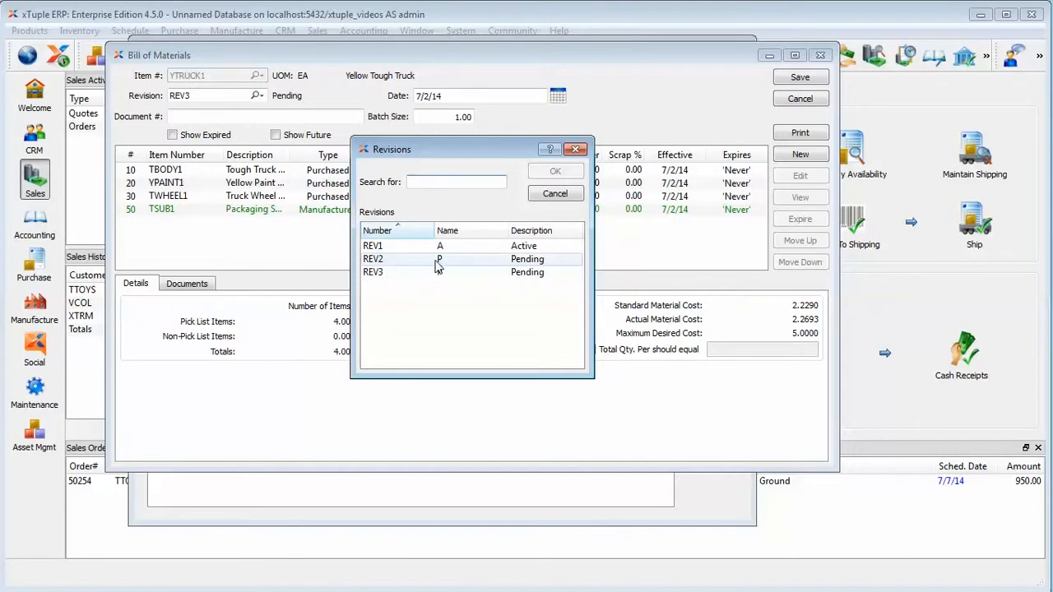
click(438, 261)
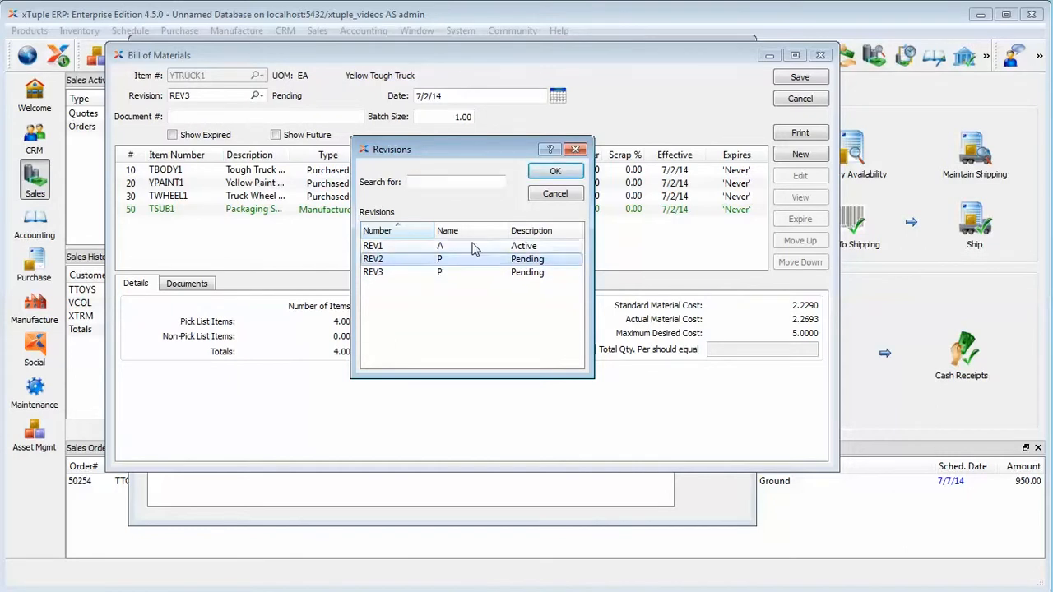
click(553, 172)
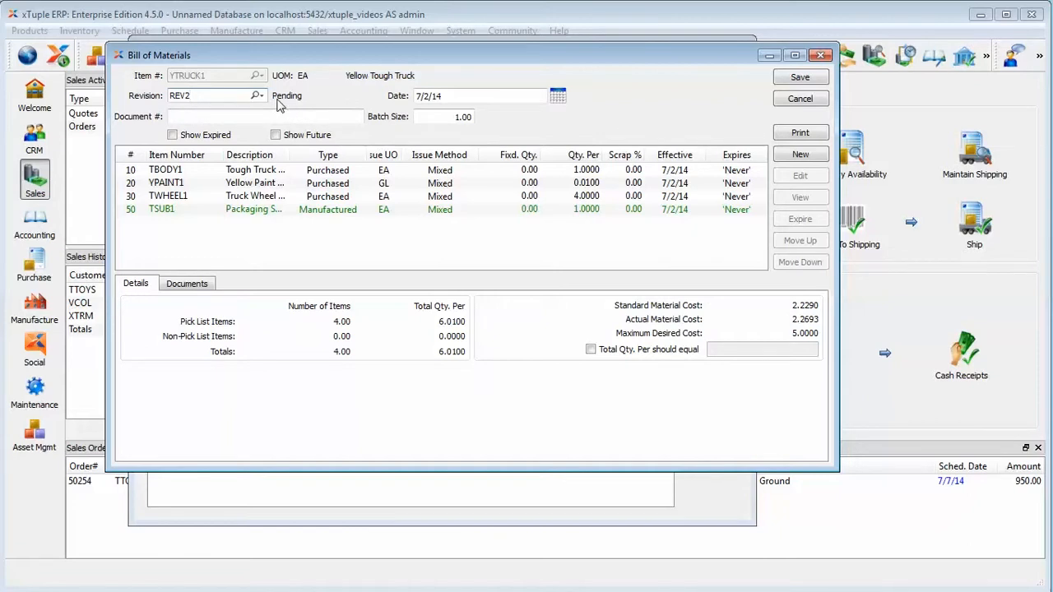
click(258, 96)
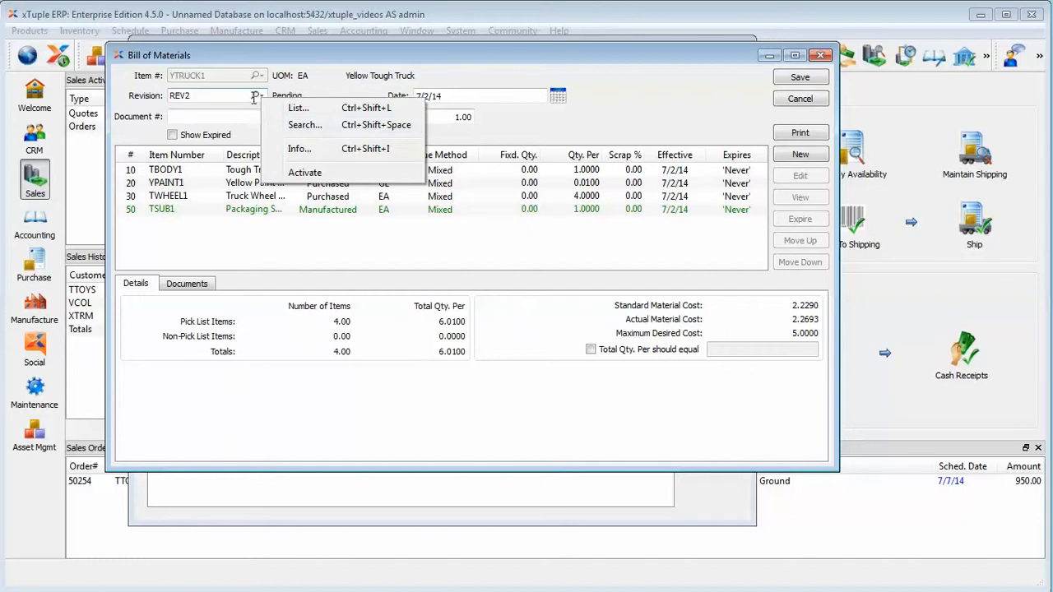
click(303, 173)
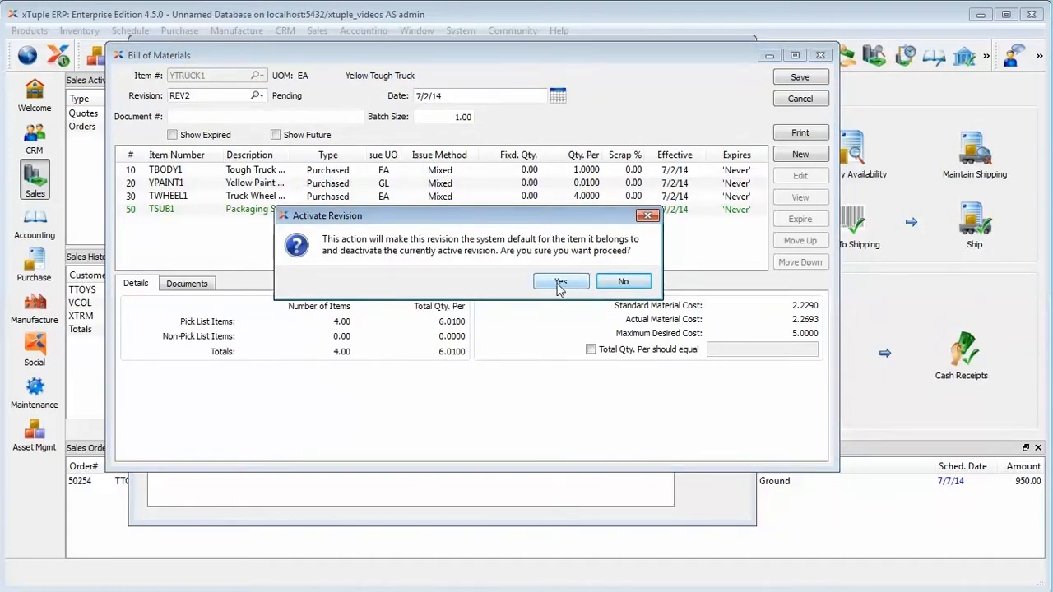
click(559, 285)
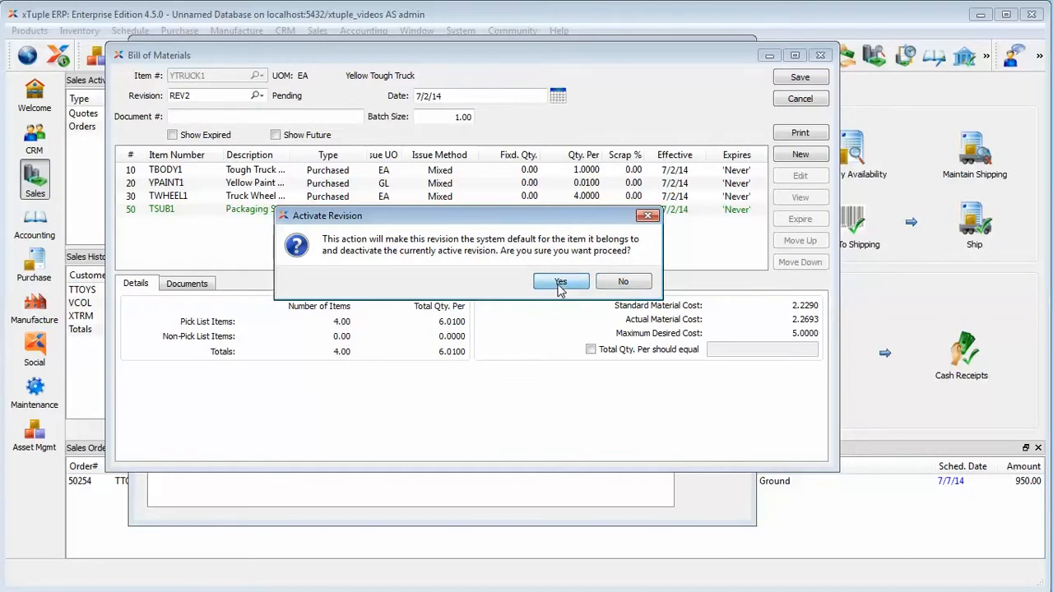
Open the list of revisions for this bill of materials, close it, and close the bill of materials without saving
click(258, 96)
click(273, 109)
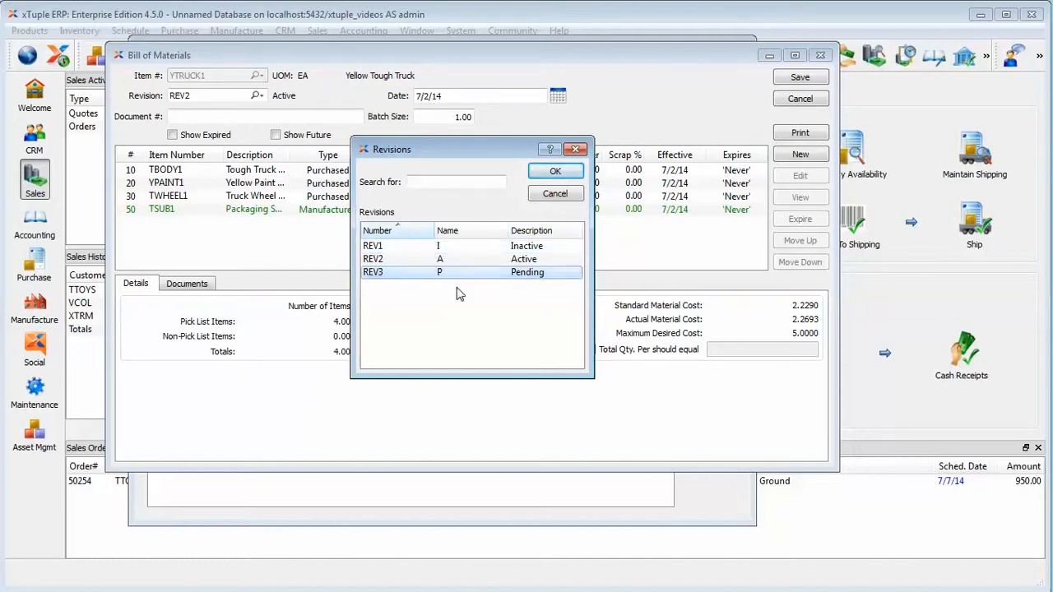
click(555, 193)
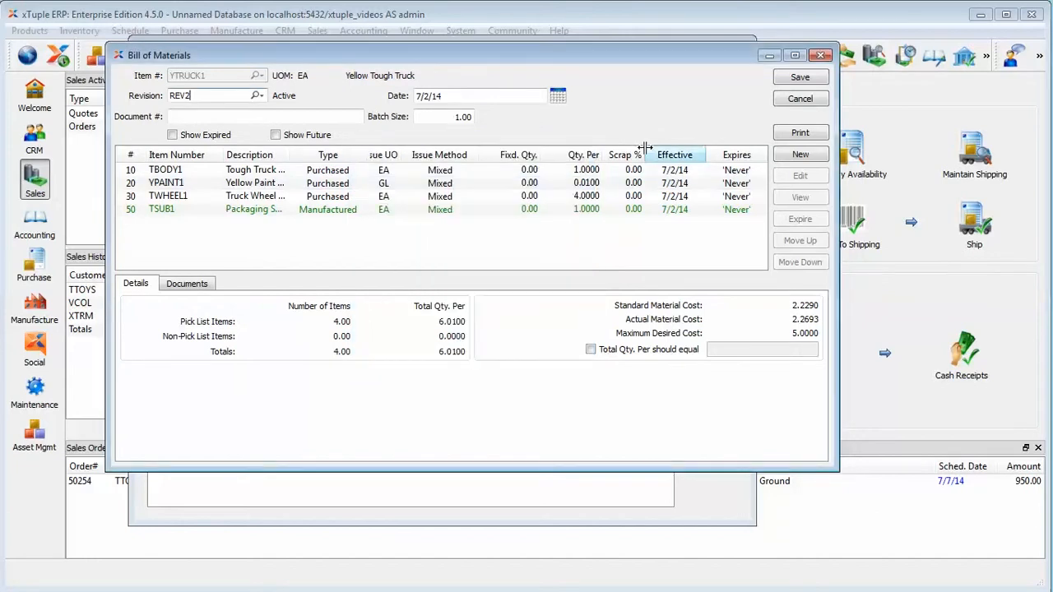
click(778, 100)
click(724, 86)
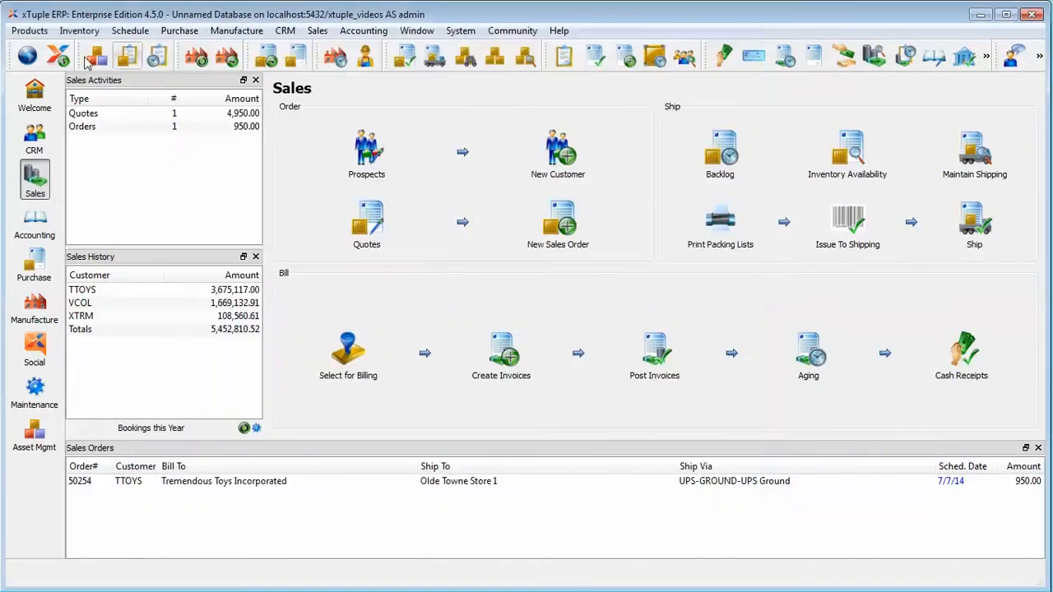
Open the Products setup to review the revision control options and close it without changes
click(29, 32)
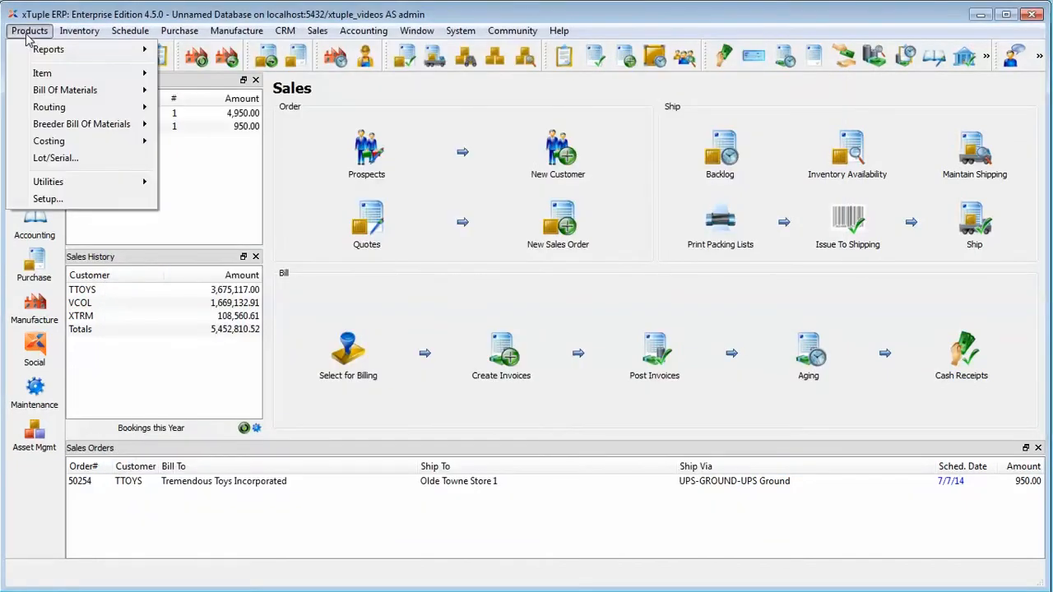
click(47, 198)
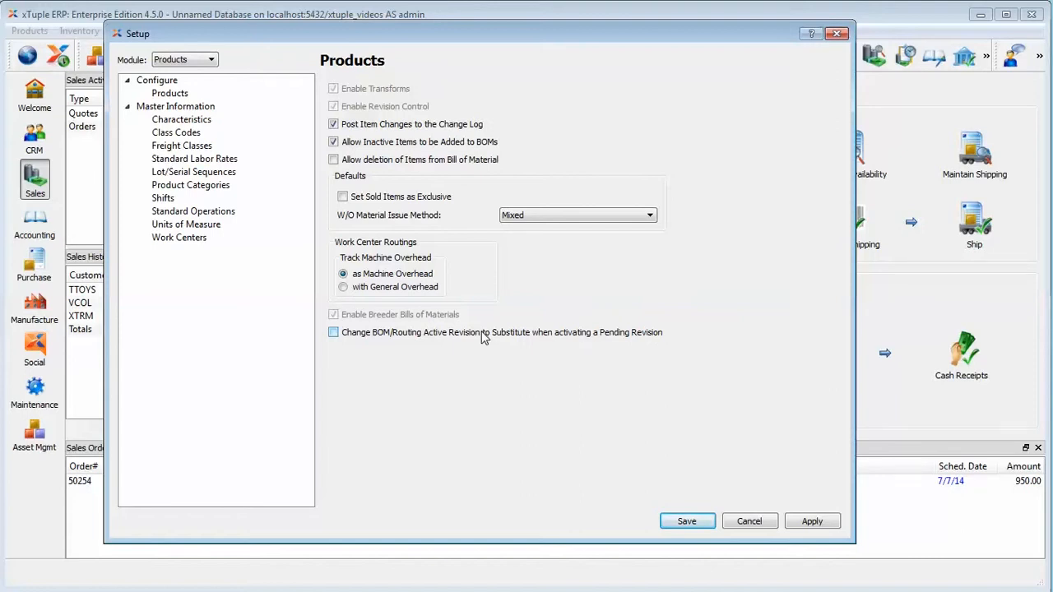
click(771, 524)
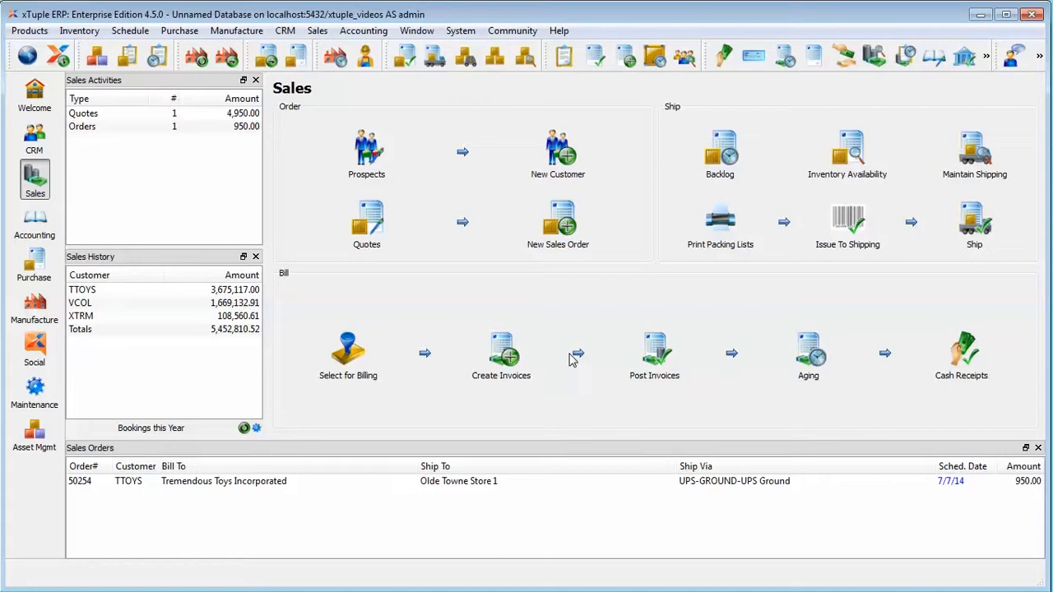
Open the Work Order Schedule
click(179, 31)
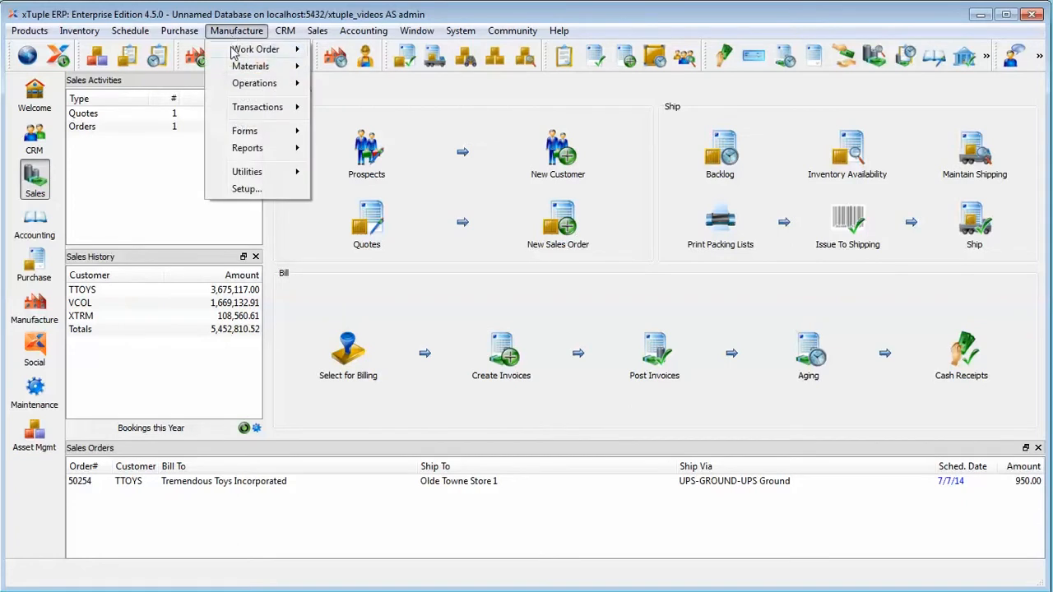
mouse_move(233, 51)
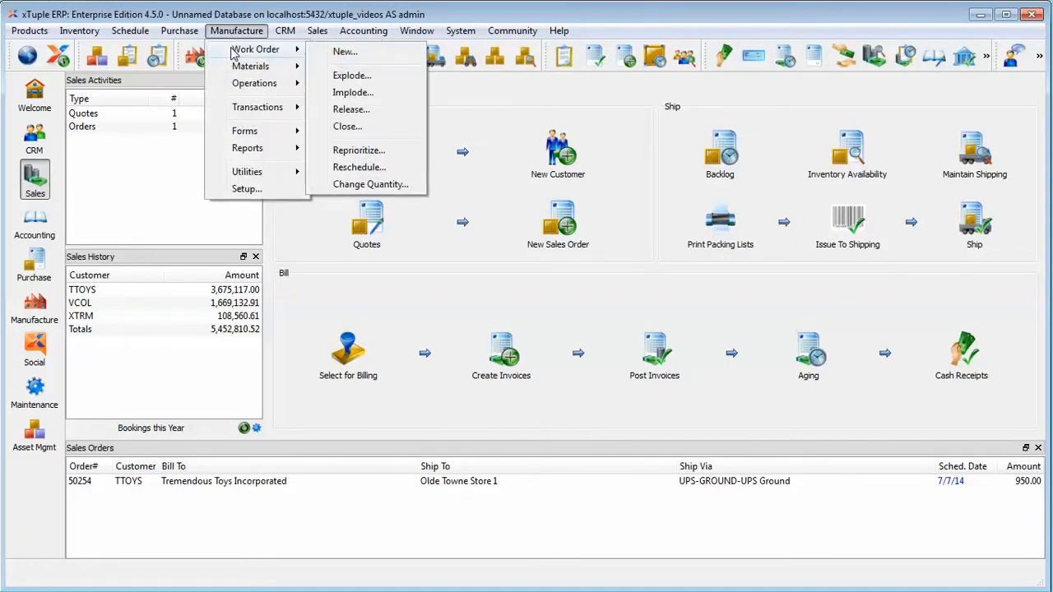
click(250, 30)
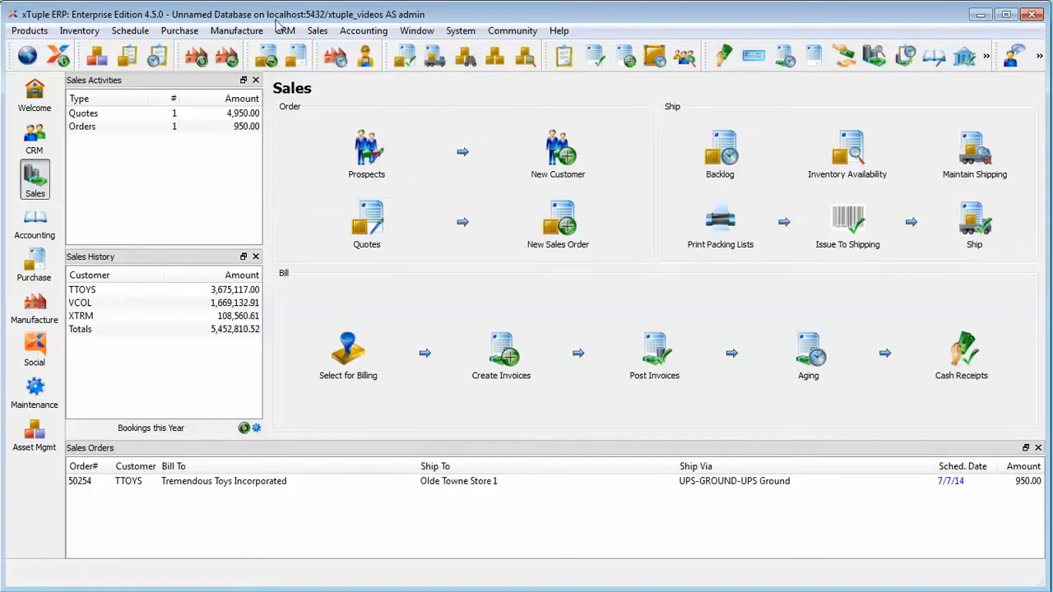
click(335, 56)
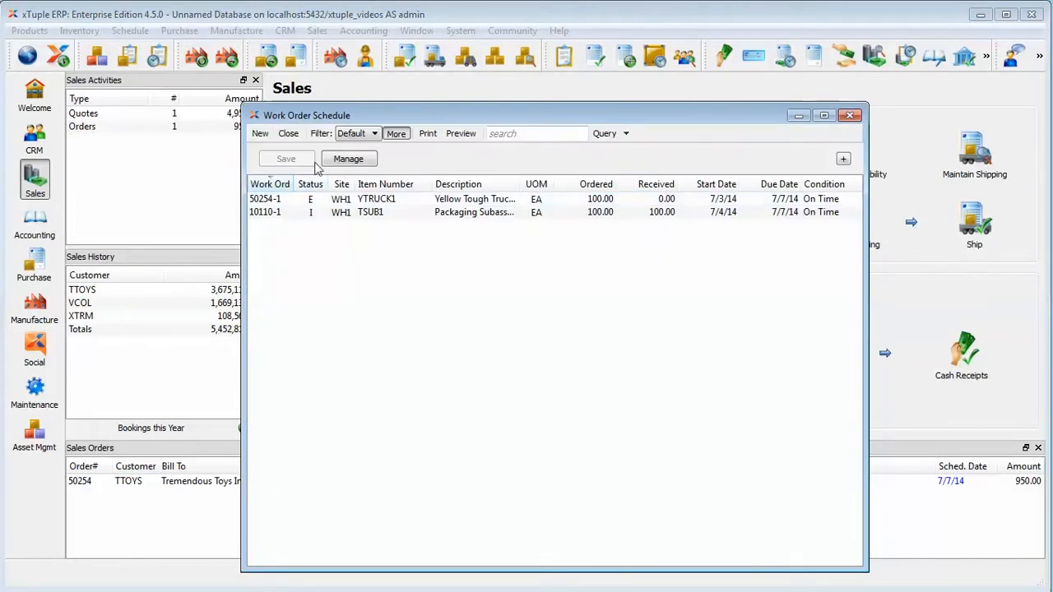
Start a new work order for item YTRUCK1 and view its bill of materials revision
click(258, 133)
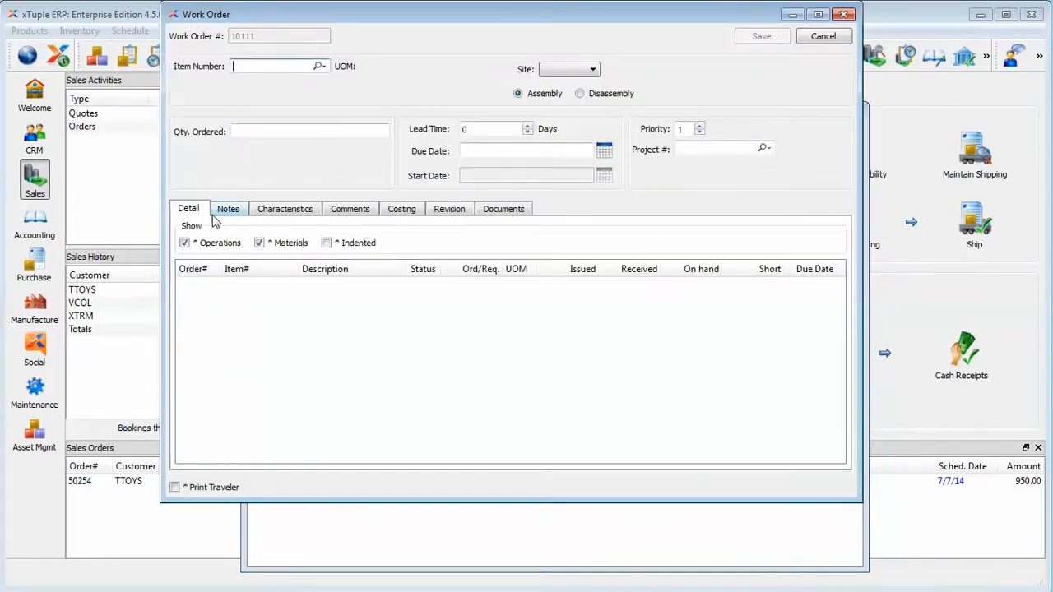
text(yt)
key(Down)
key(Tab)
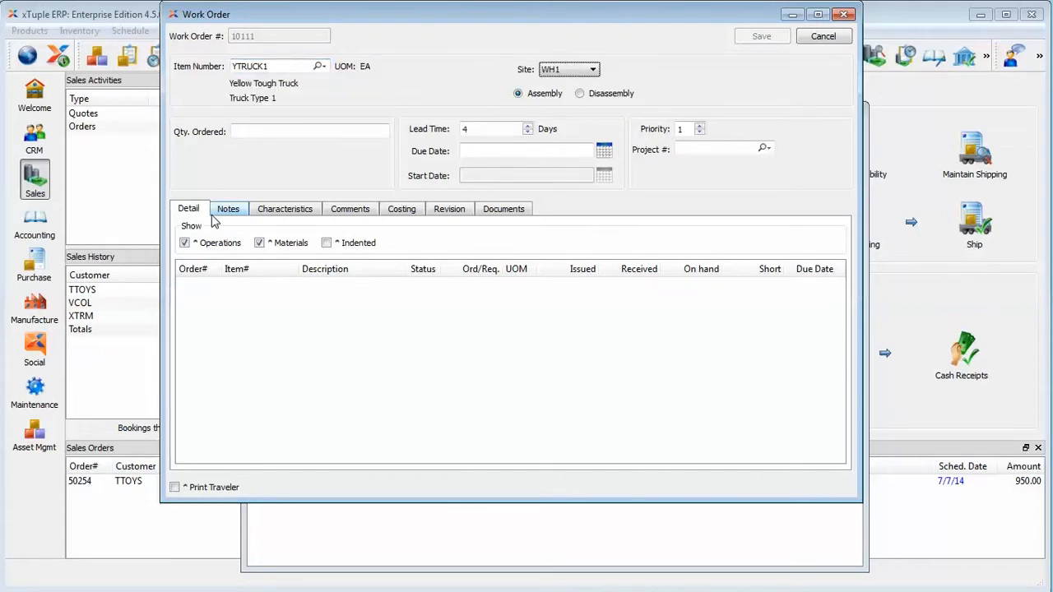
click(303, 135)
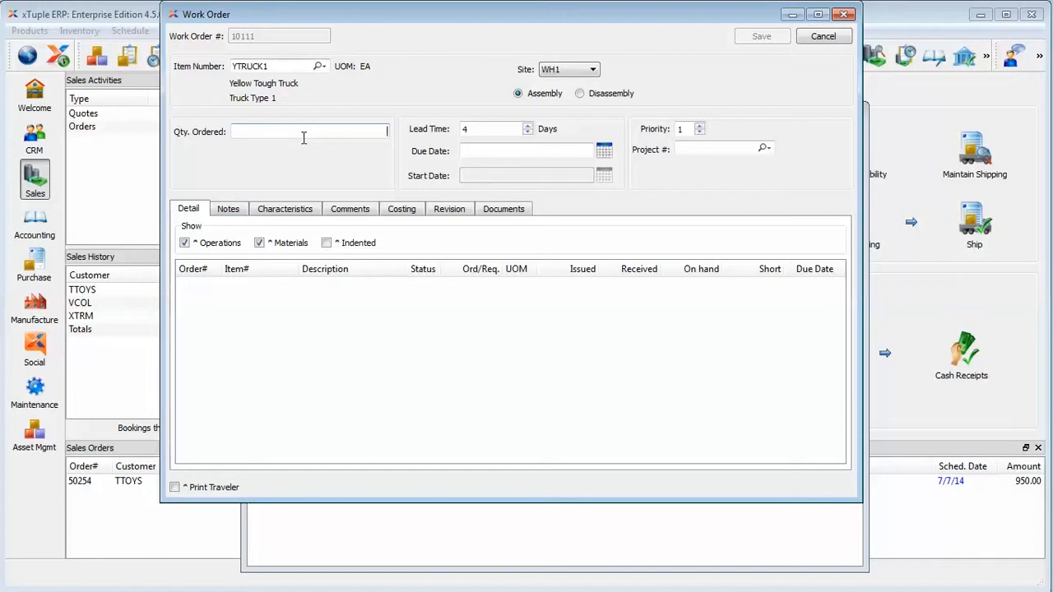
click(450, 213)
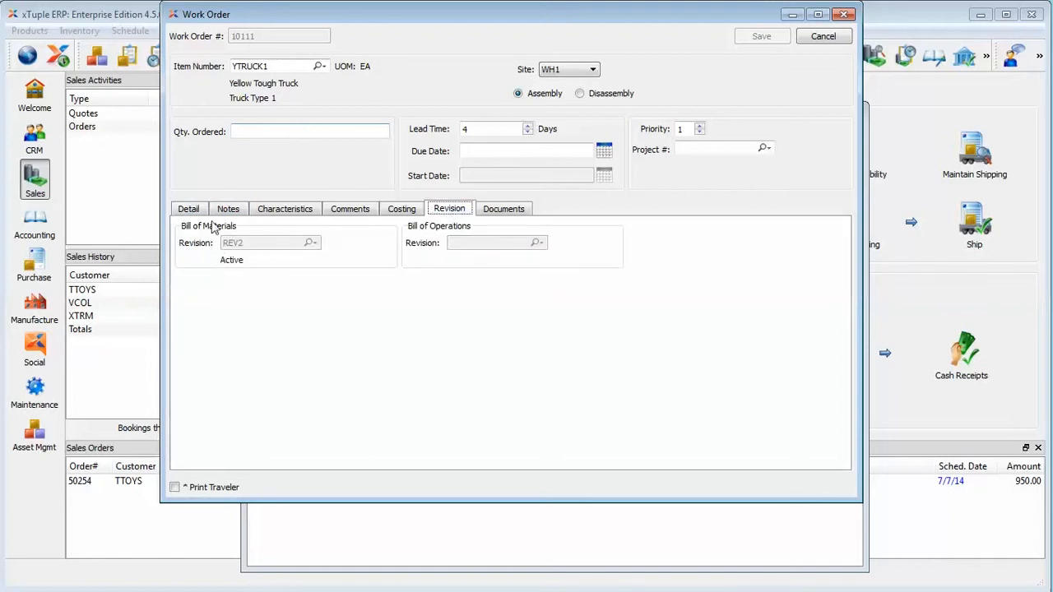
Set the quantity ordered to 100 and the due date to +7 days, then save the work order
click(252, 129)
text(100)
key(Tab)
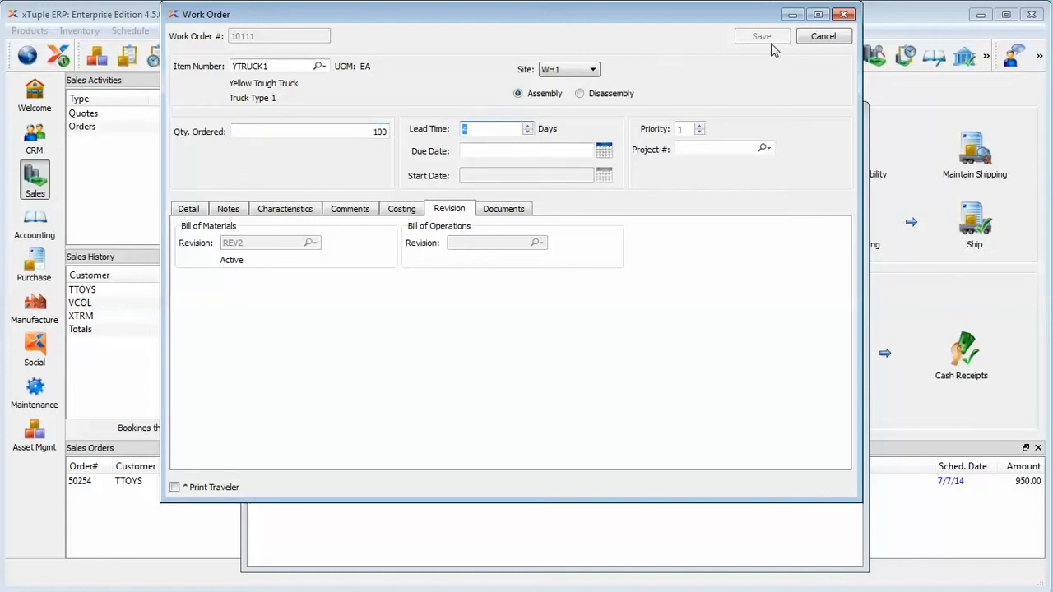
click(504, 150)
text(+7)
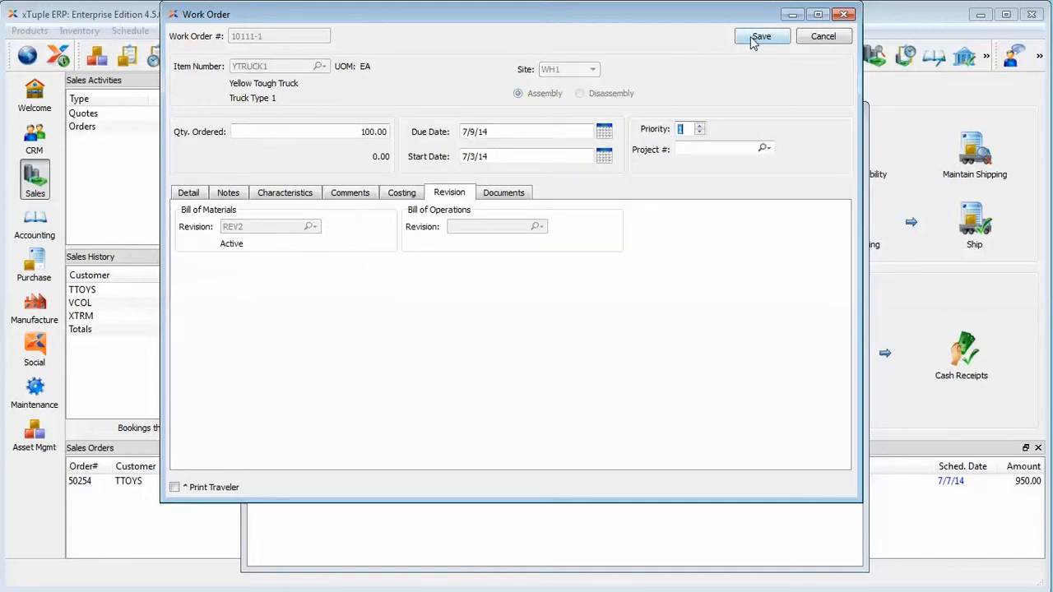
click(758, 37)
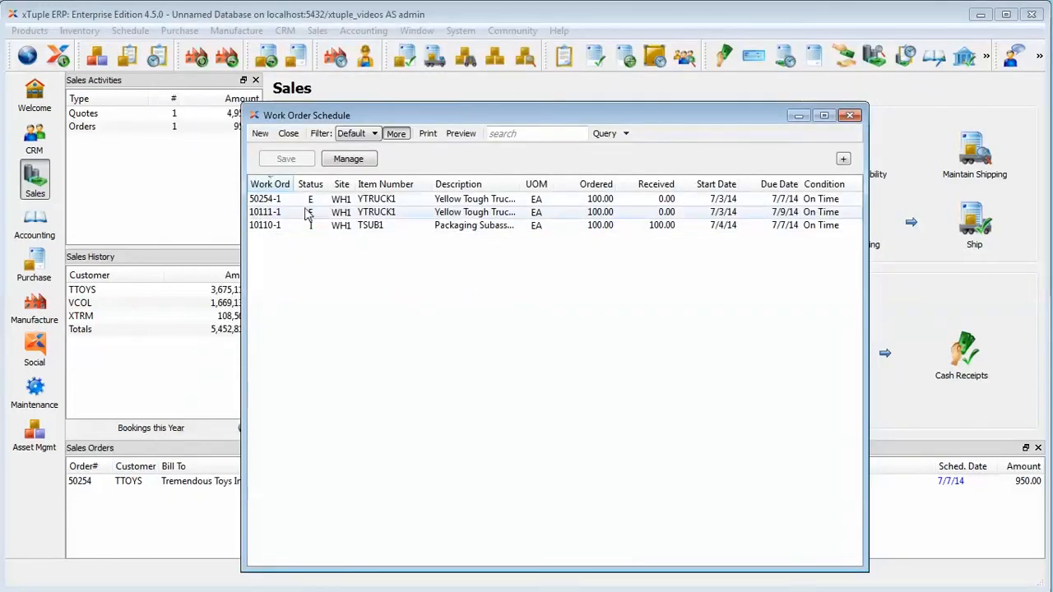
Open work order 10111-1, review its bill of materials revision, and close it
click(393, 213)
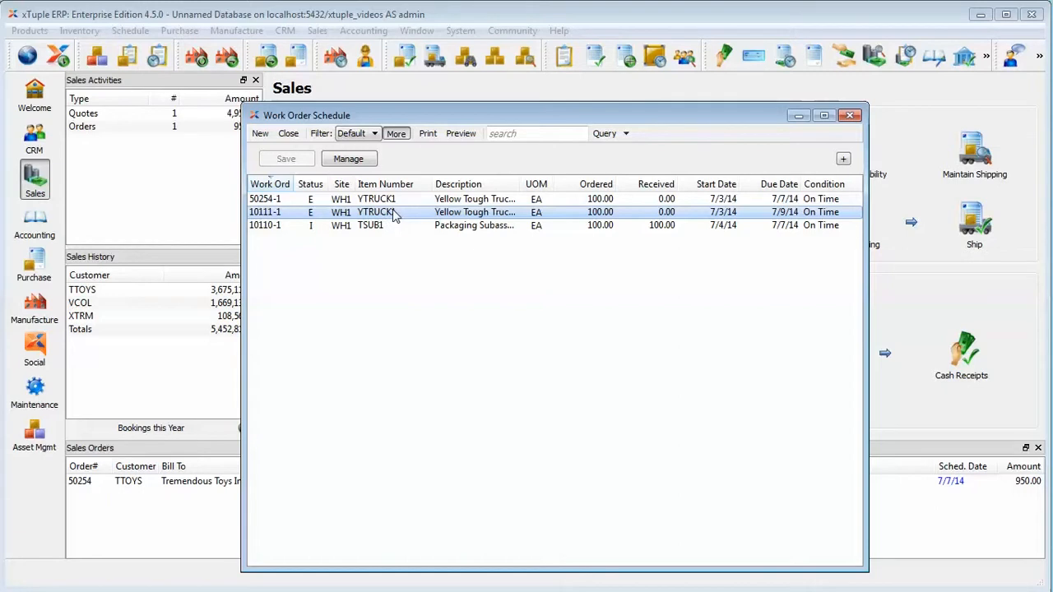
double_click(393, 213)
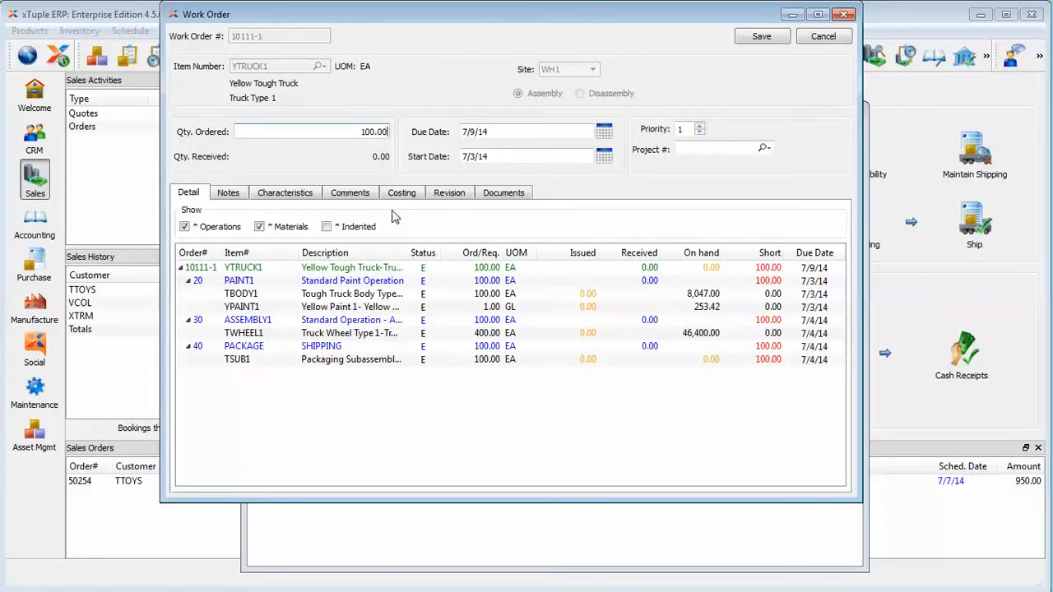
click(445, 195)
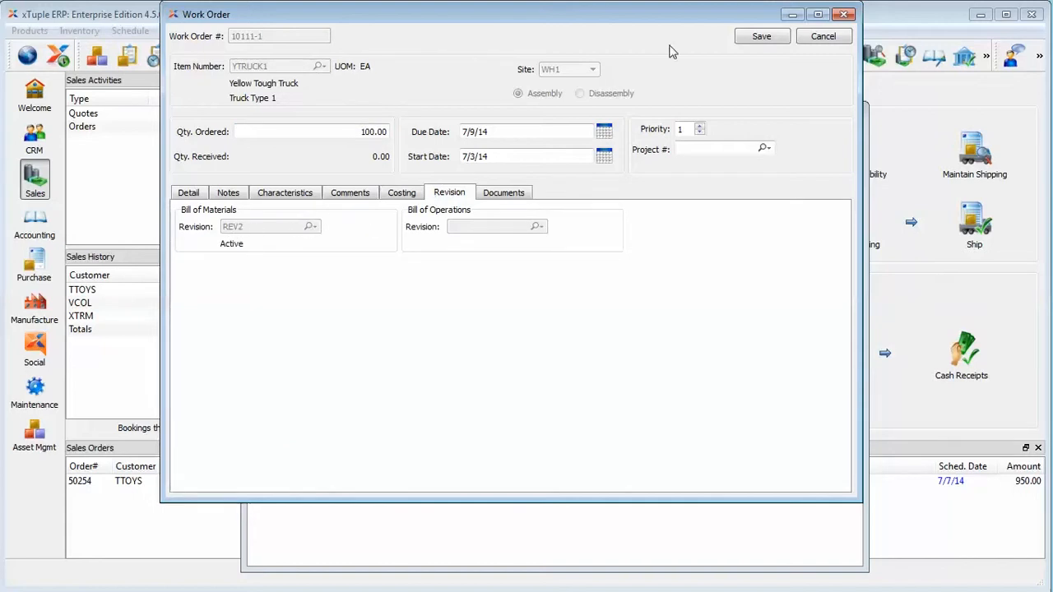
click(822, 37)
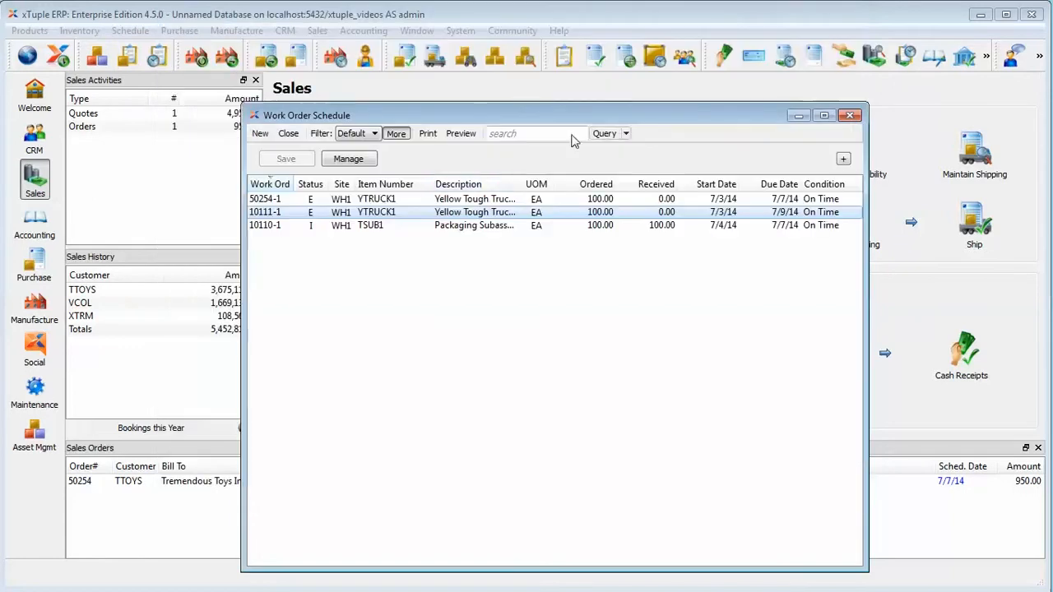
Implode work order 10111-1
right_click(383, 212)
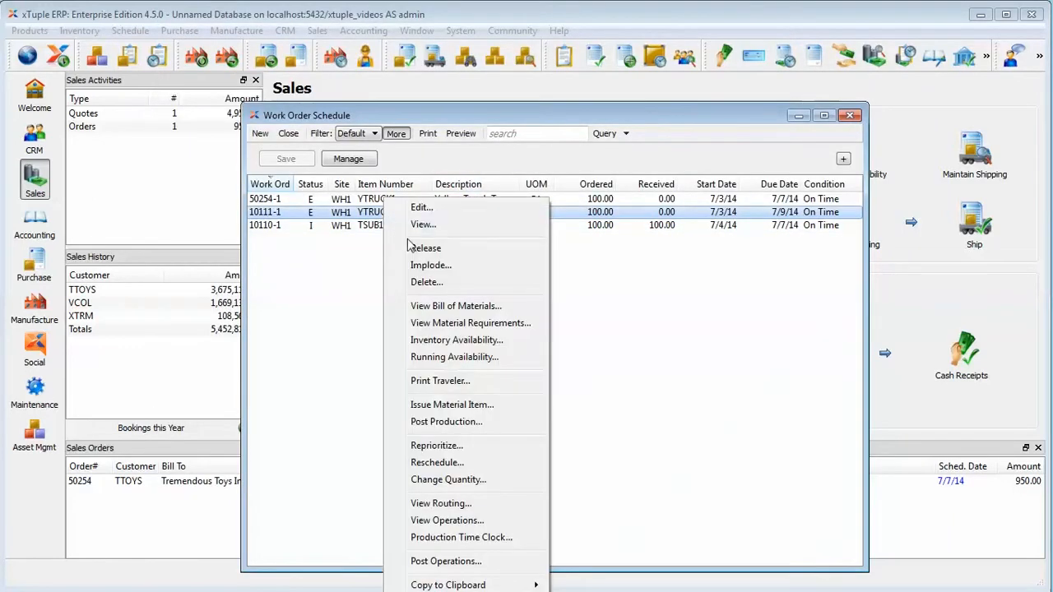
click(418, 265)
click(688, 321)
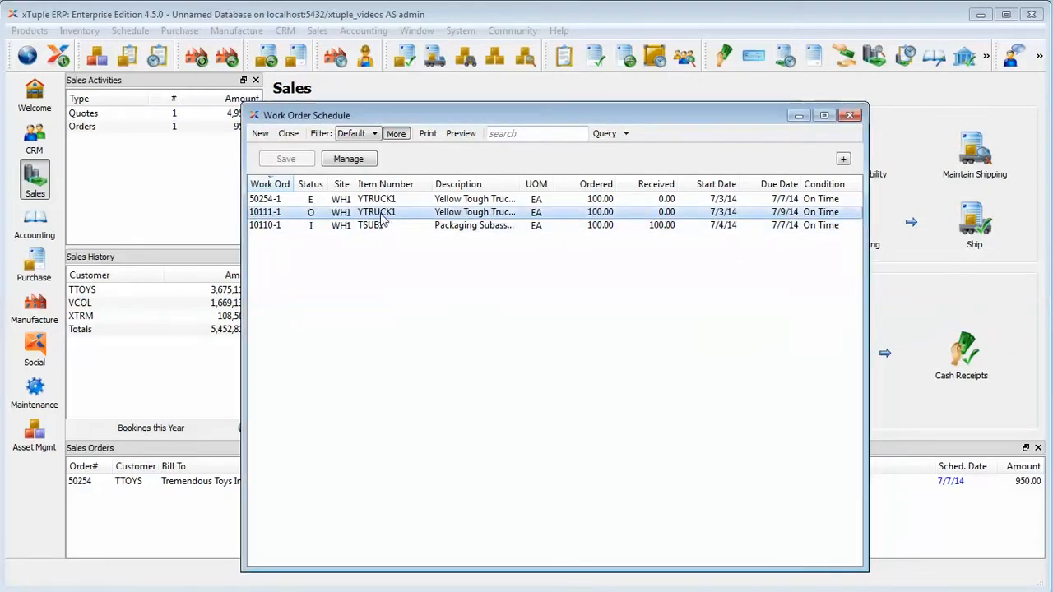
Edit work order 10111-1 to use bill of materials revision REV1 and save it
right_click(384, 214)
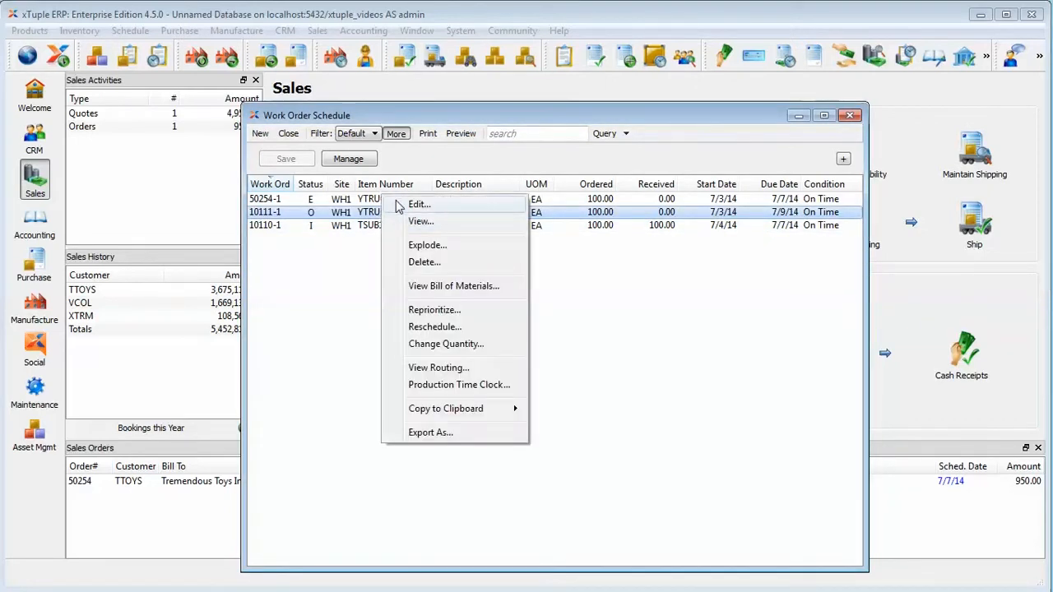
click(399, 205)
click(445, 194)
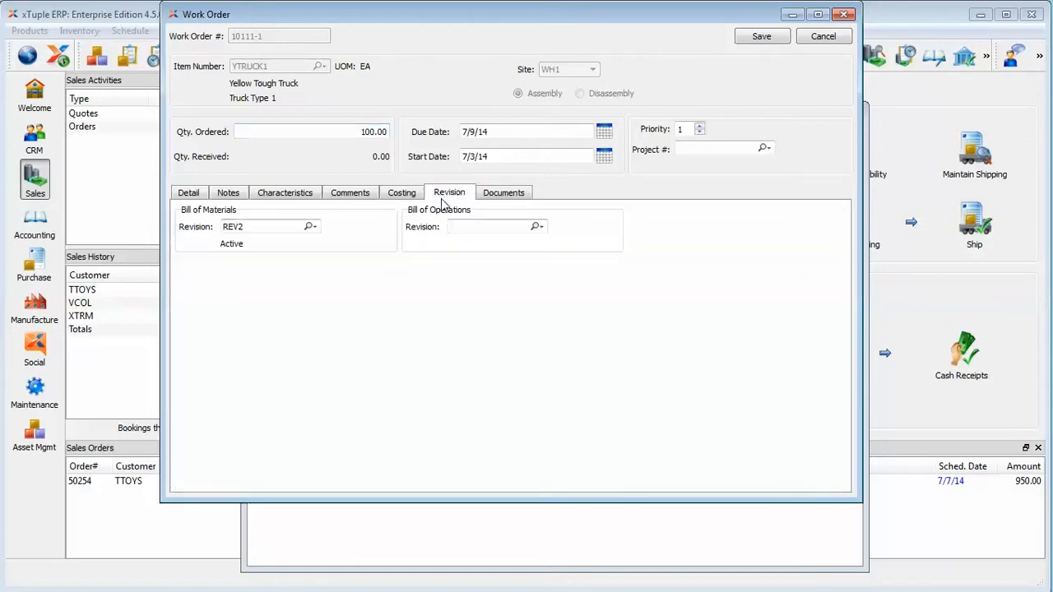
click(312, 227)
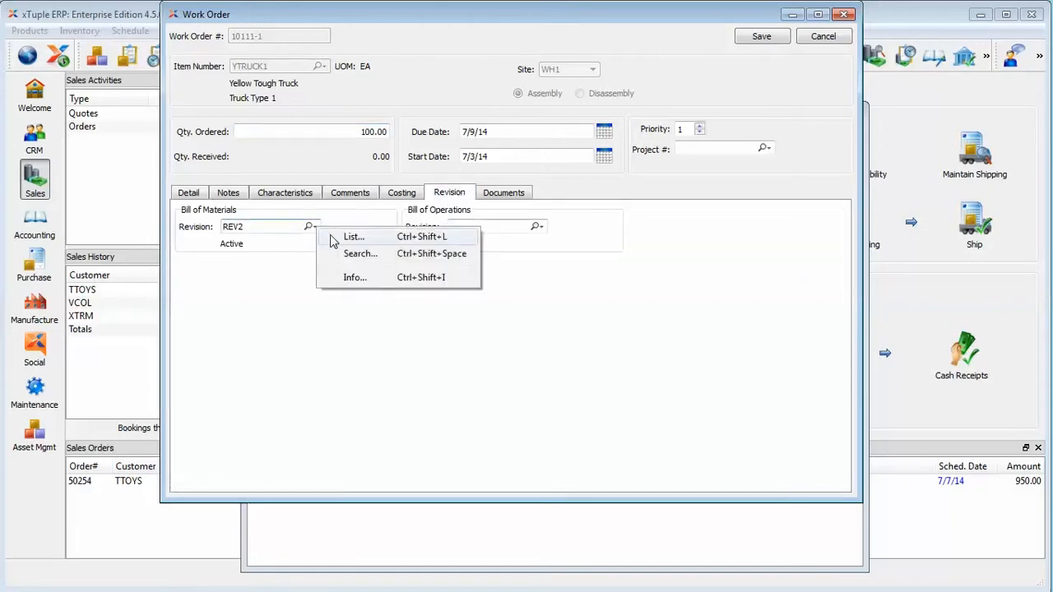
click(333, 239)
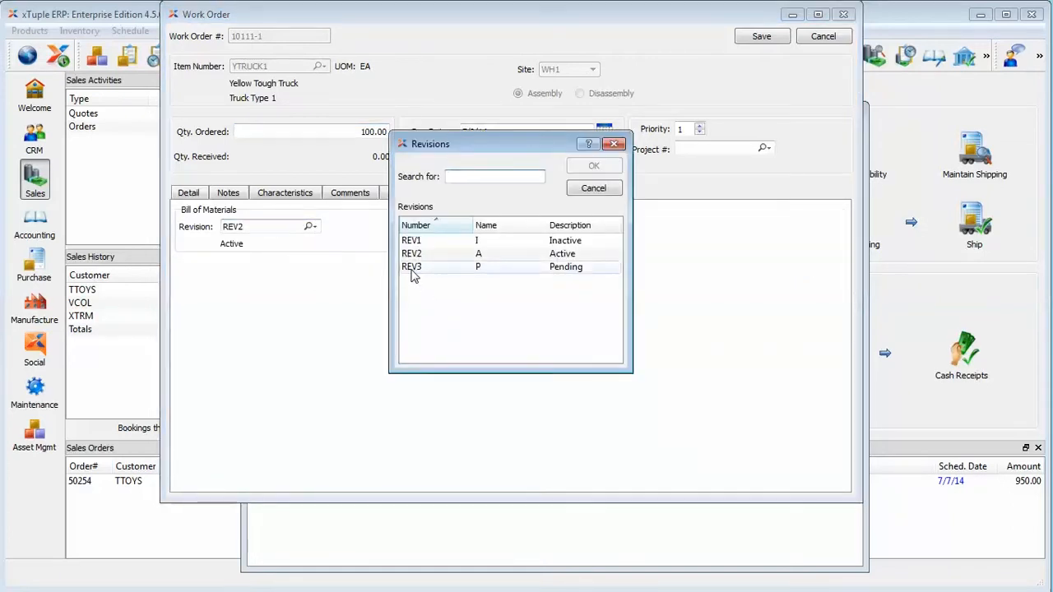
click(412, 240)
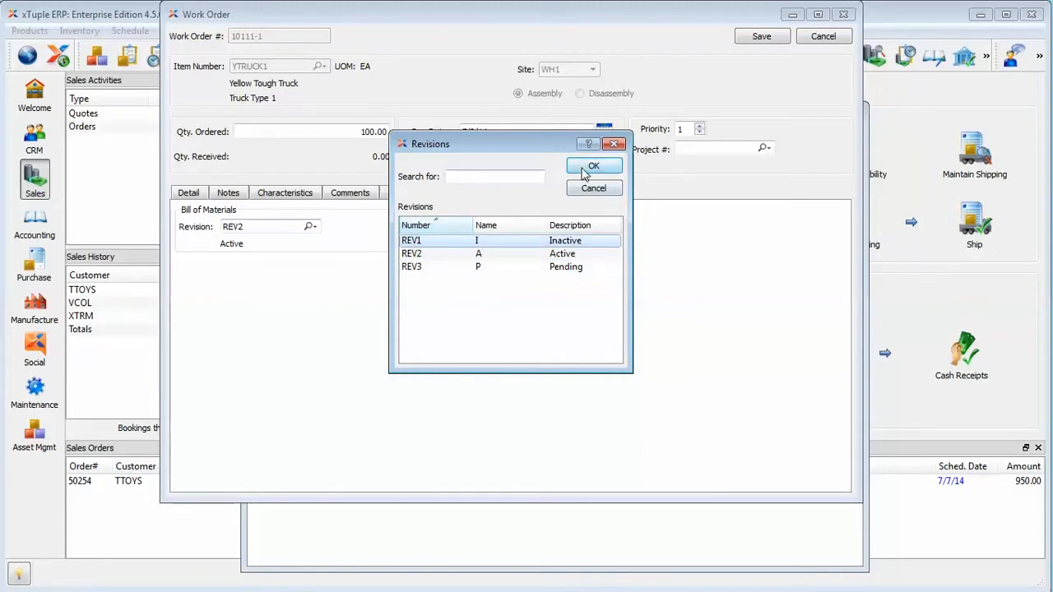
click(592, 167)
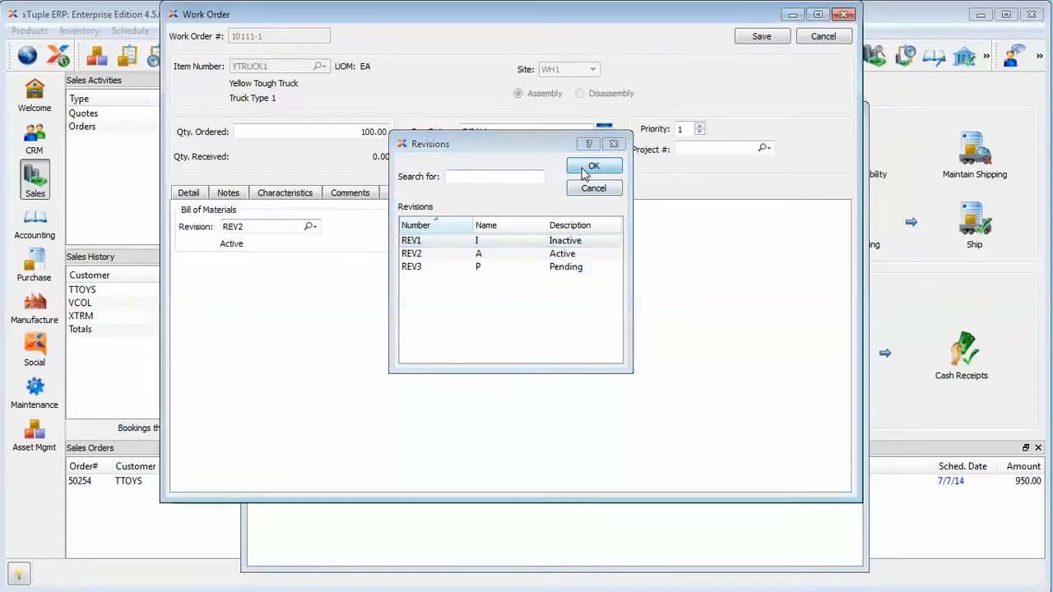
click(776, 41)
Explode work order 10111-1 and close the Work Order Schedule
right_click(383, 212)
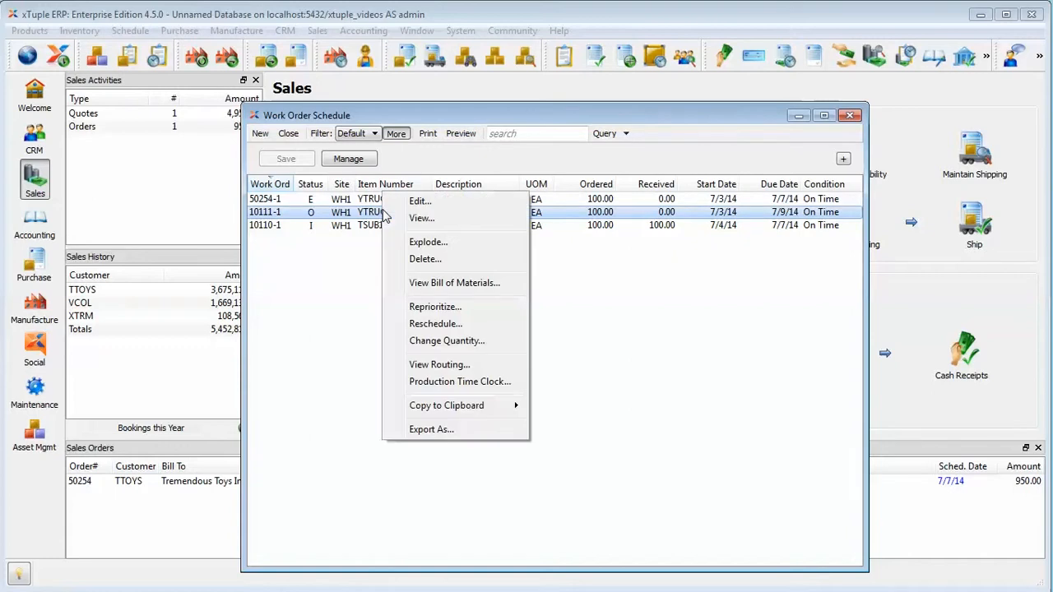
click(401, 246)
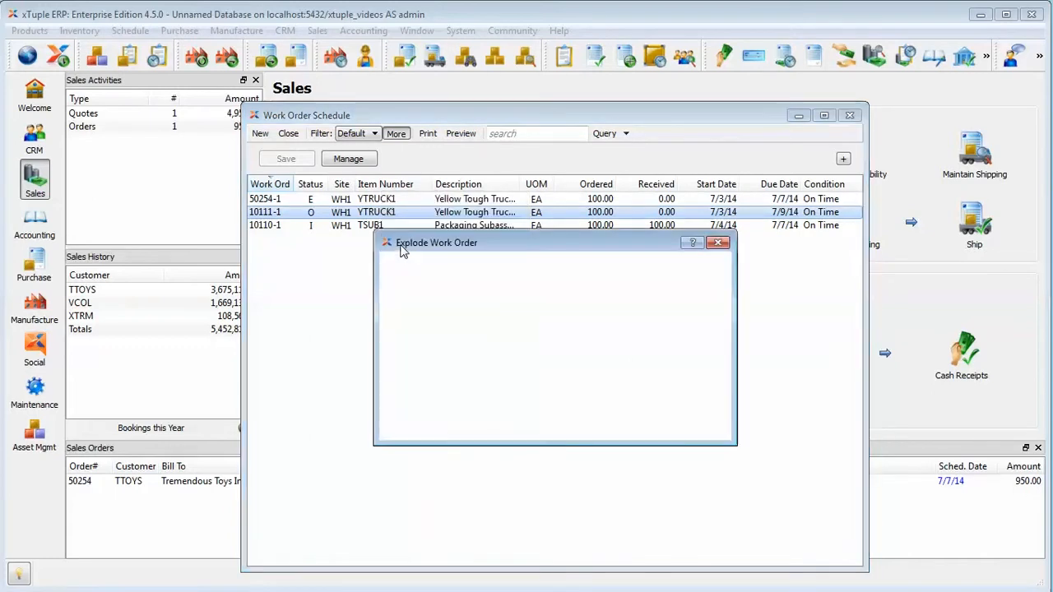
click(700, 285)
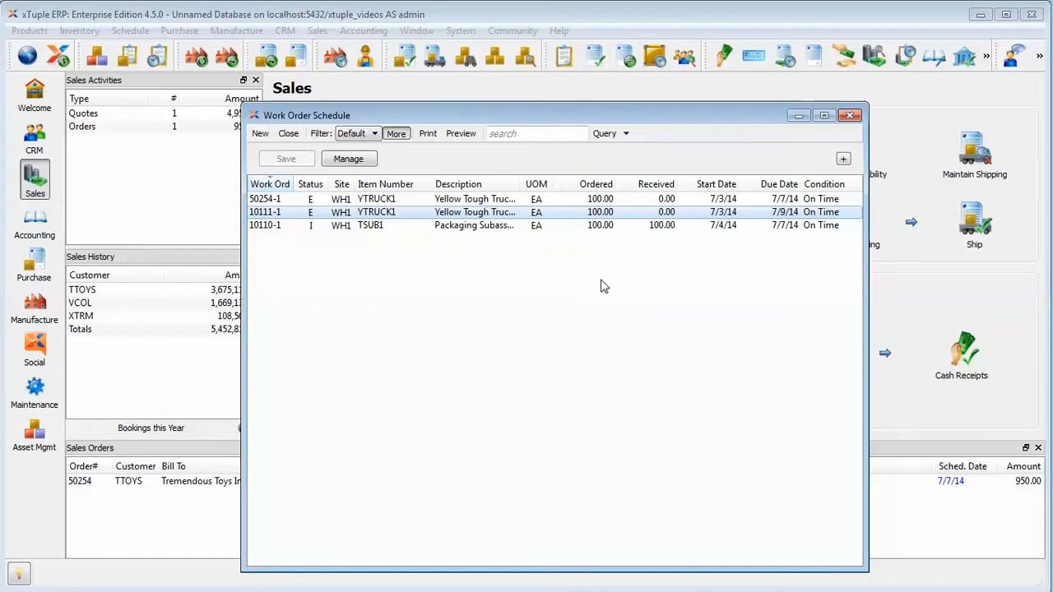
click(851, 115)
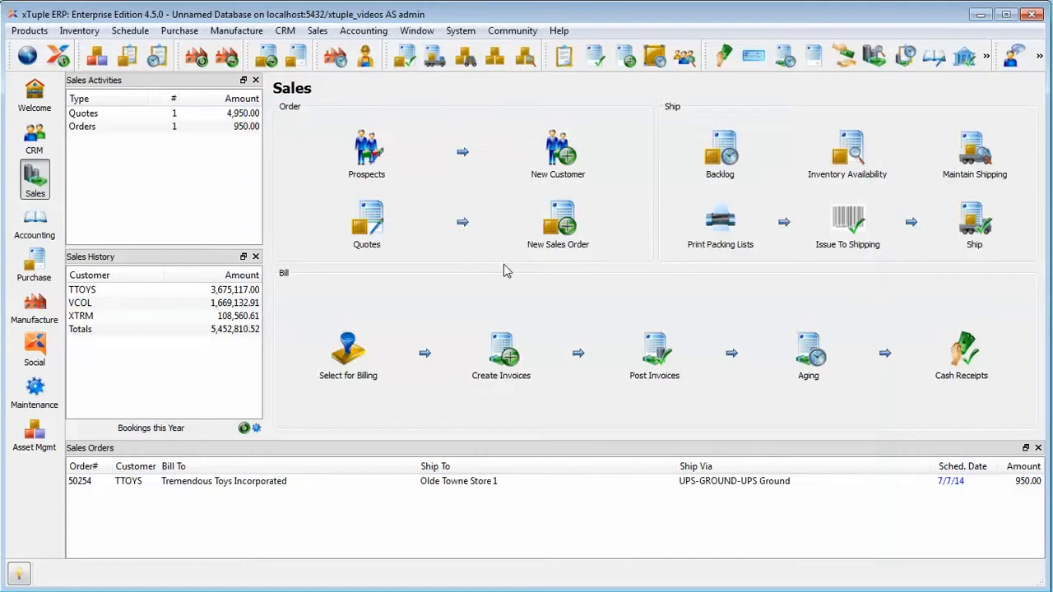